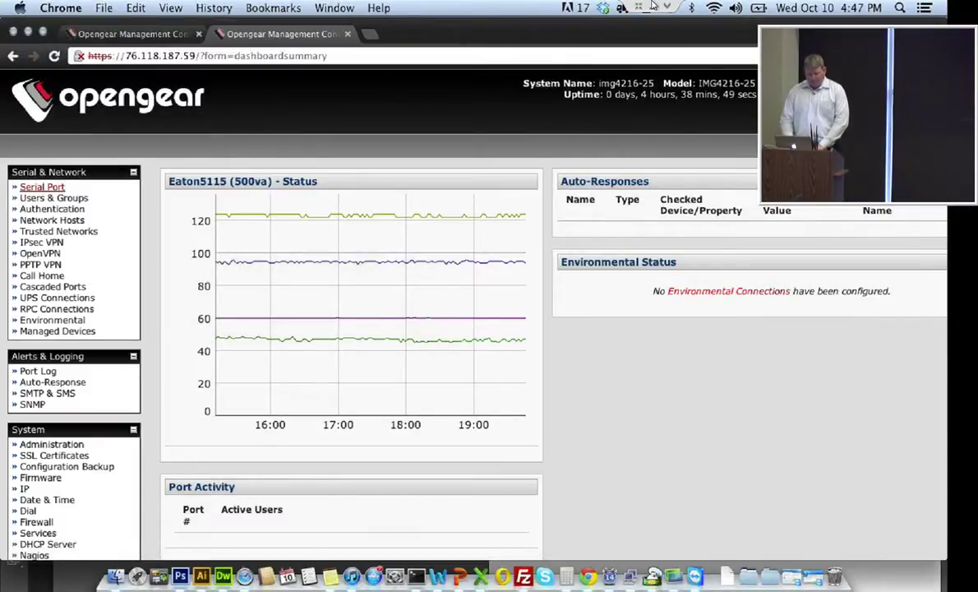
Open serial port 1 (Cisco 2924xl) settings and expand its Logging Level choices
left_click(42, 186)
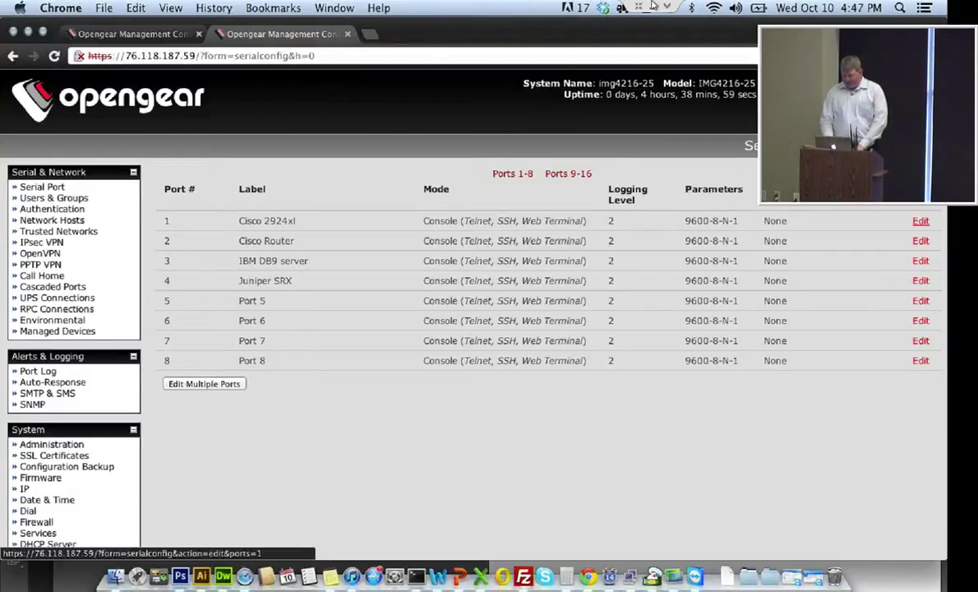
left_click(920, 220)
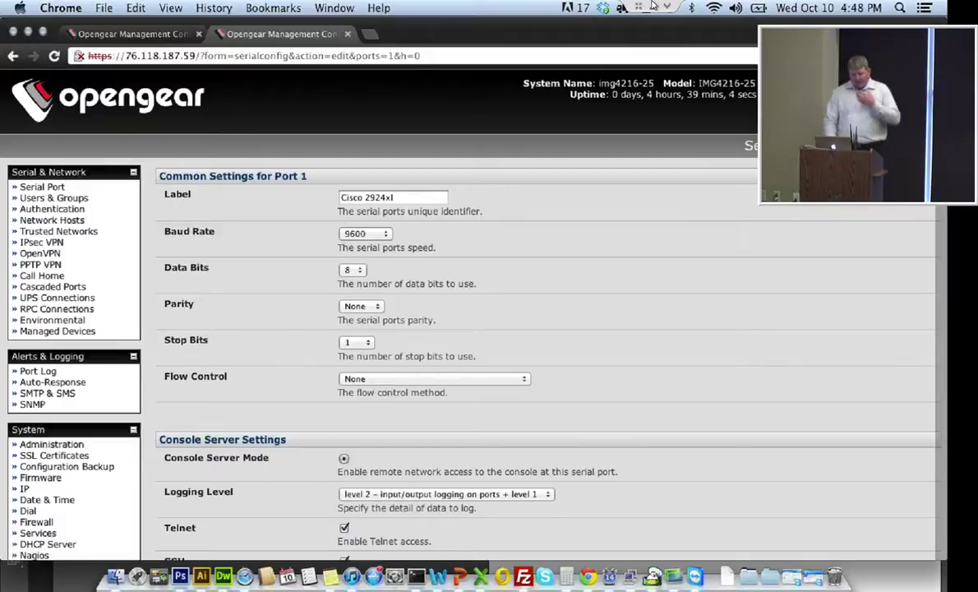
scroll(542, 345, "down", 3)
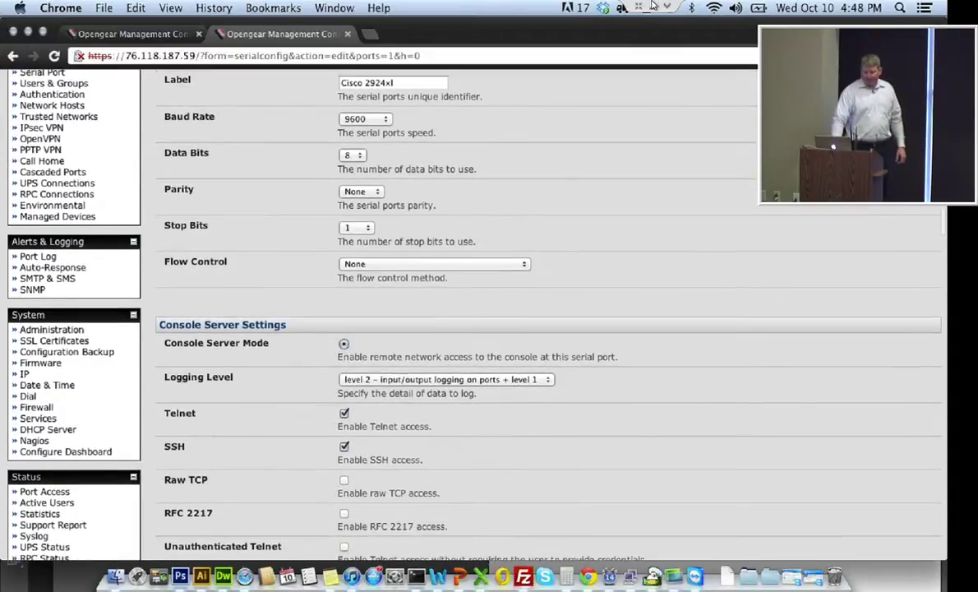
scroll(543, 329, "down", 1)
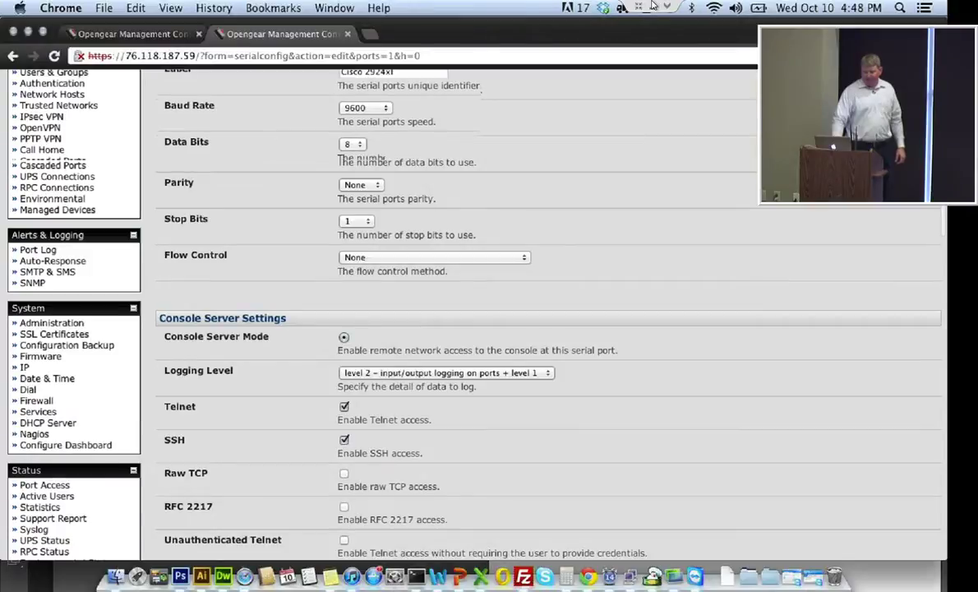
scroll(542, 328, "down", 6)
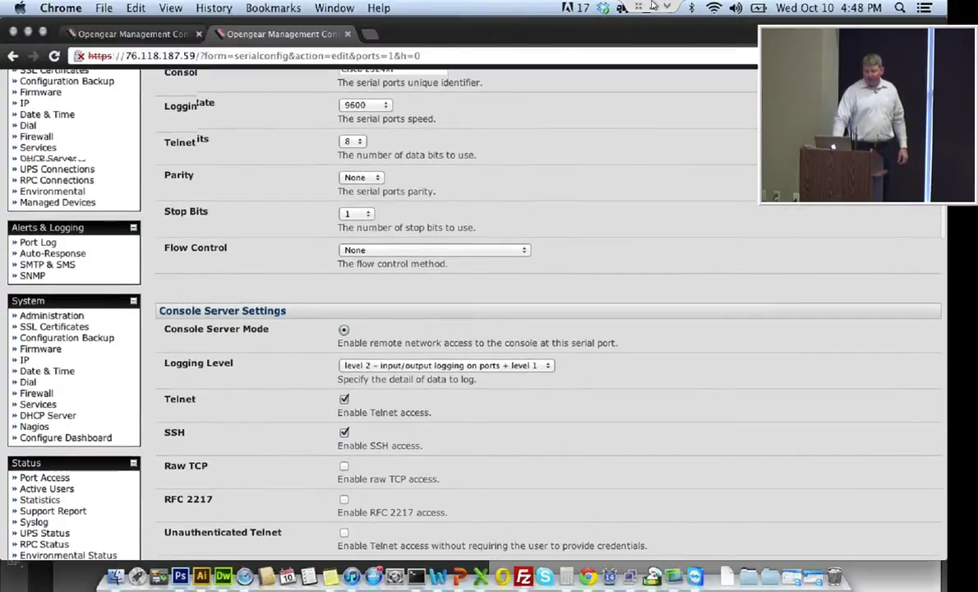
left_click(447, 107)
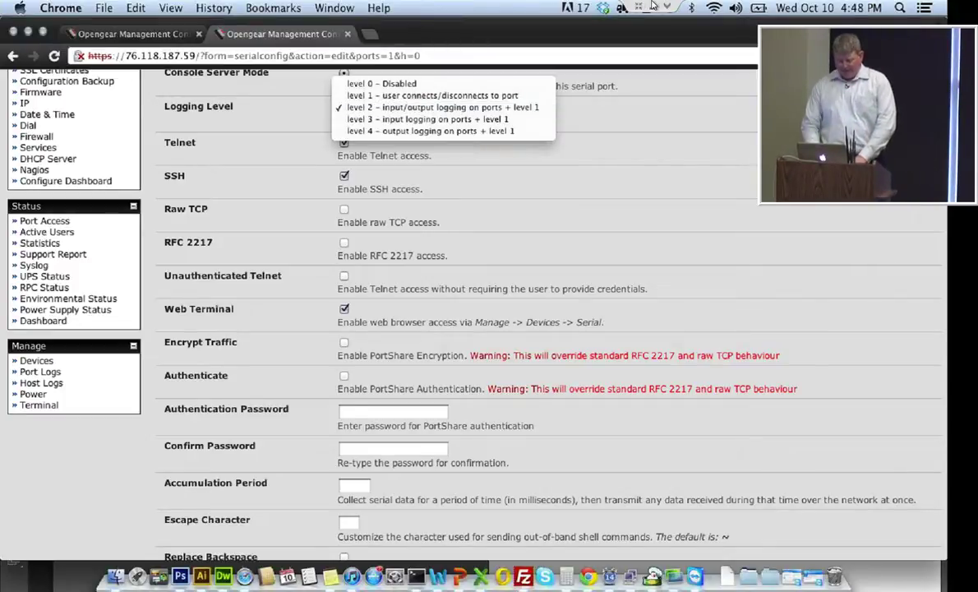
Close the logging level list, keeping level 2, and review port 1's options down to Device Settings
key("Escape")
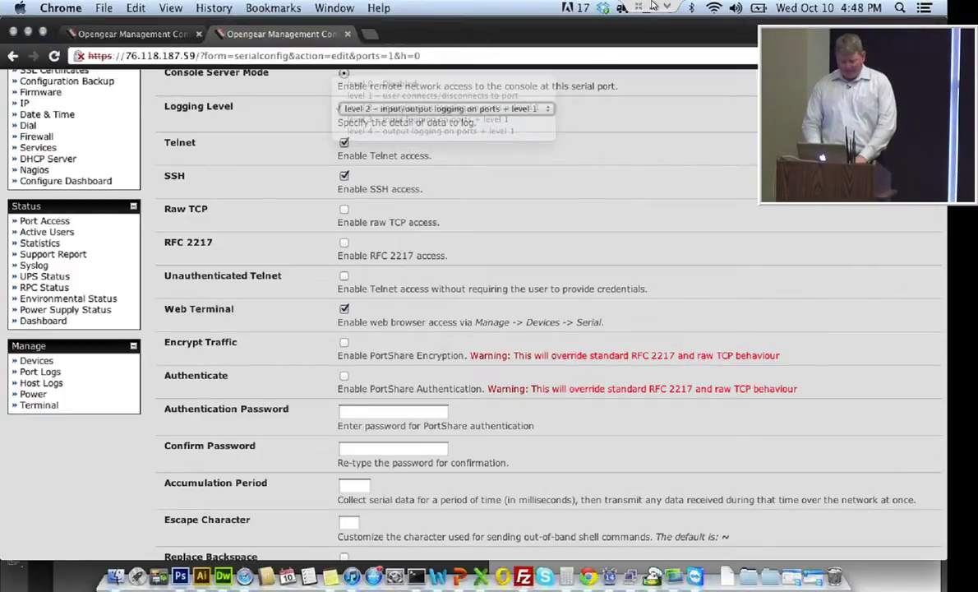
scroll(652, 6, "down", 2)
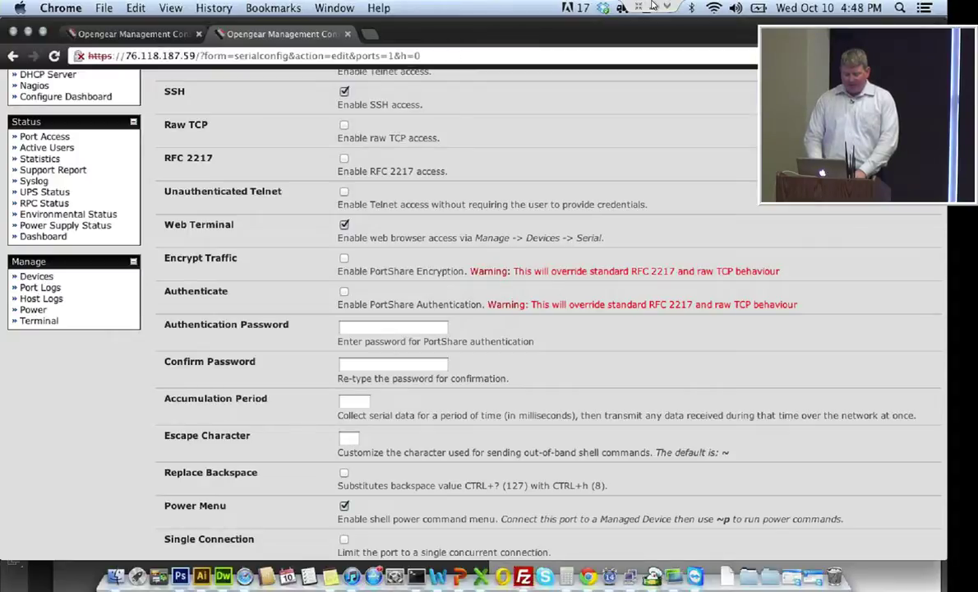
scroll(542, 313, "down", 1)
scroll(543, 312, "down", 2)
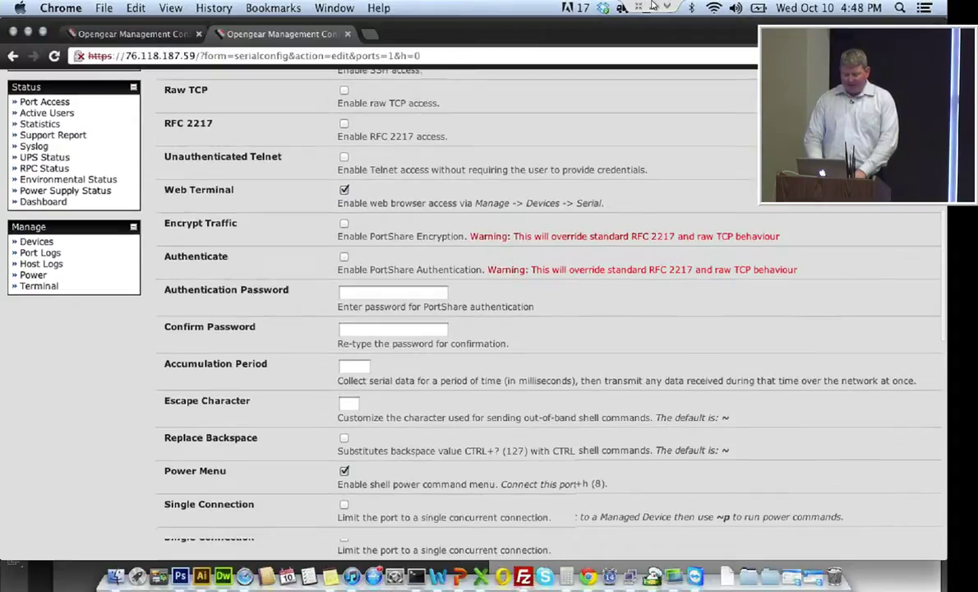
scroll(542, 312, "down", 1)
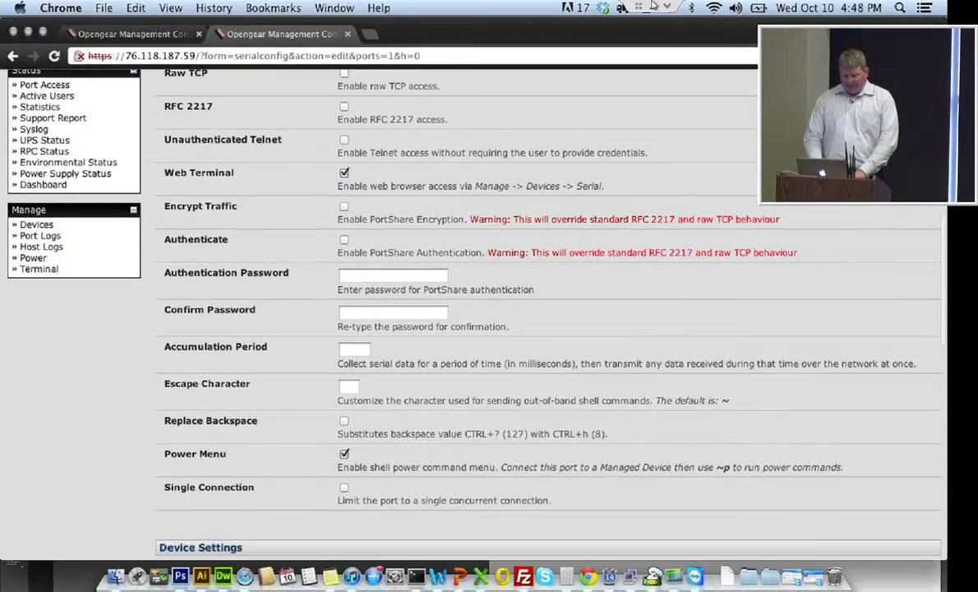
scroll(543, 312, "down", 4)
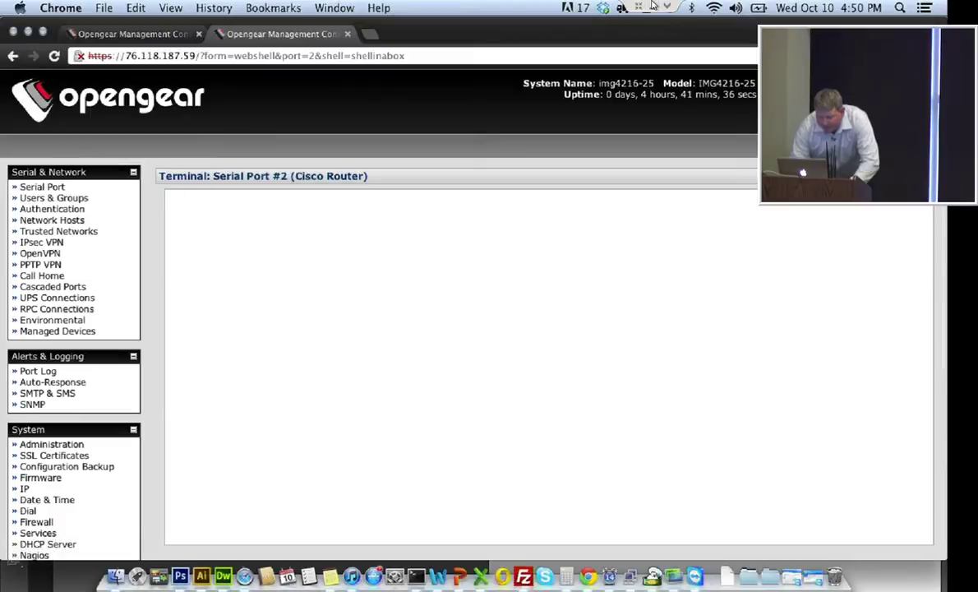
At the router's C2500> prompt, run 'sh int' and page through the interface output
key("Return")
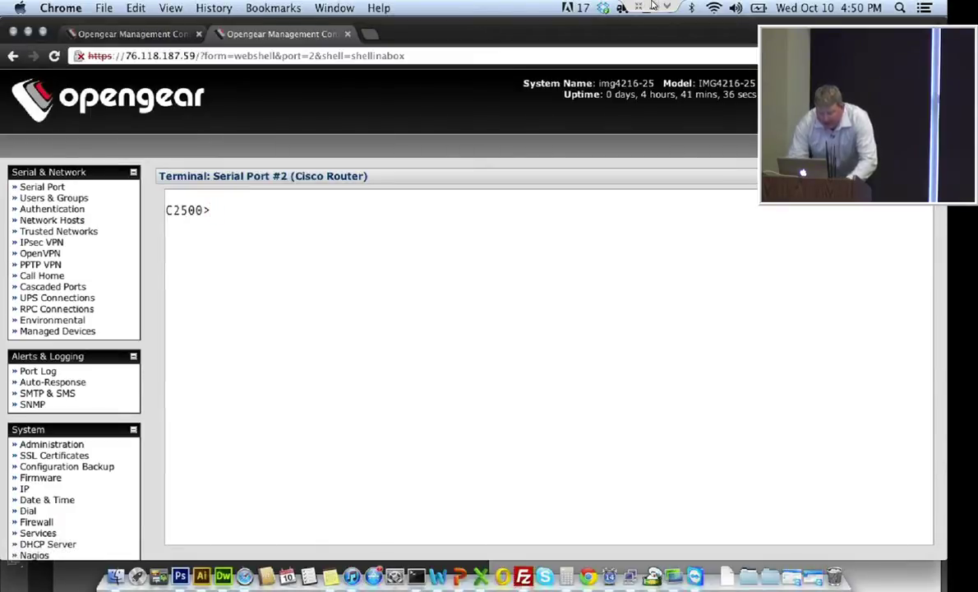
type("sh")
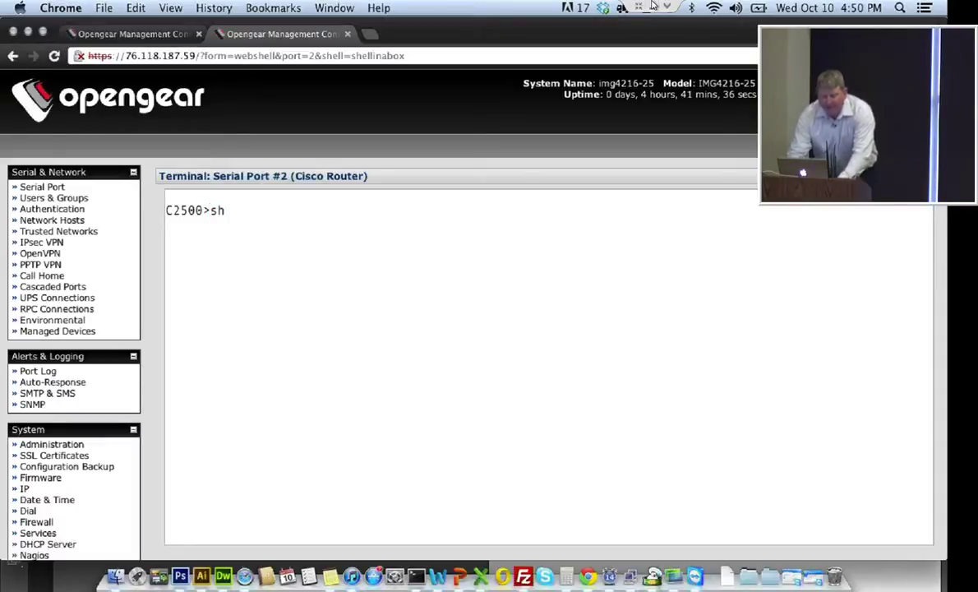
type(" int")
key("BackSpace")
type("nt")
key("Return")
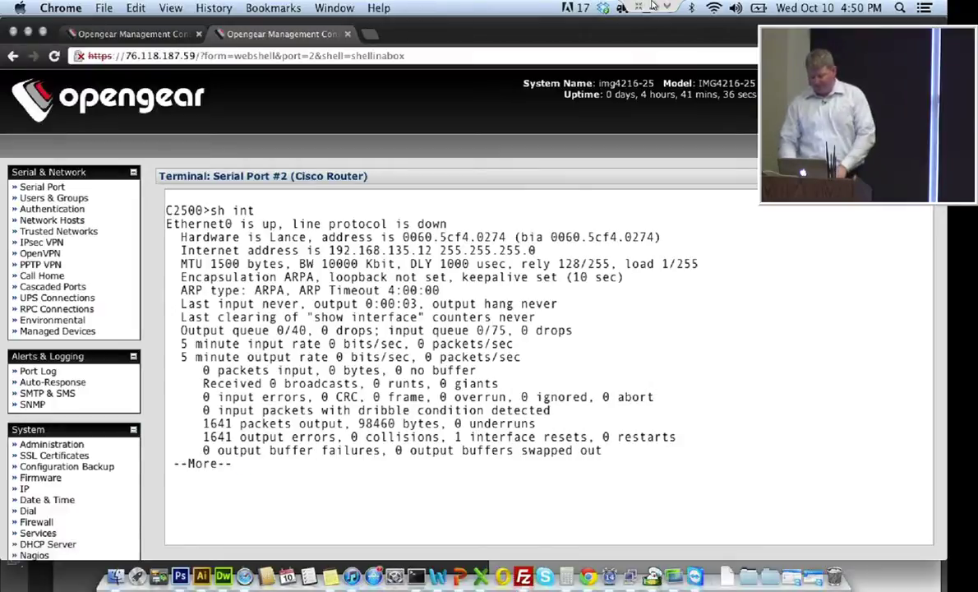
key("Return")
key("Return")
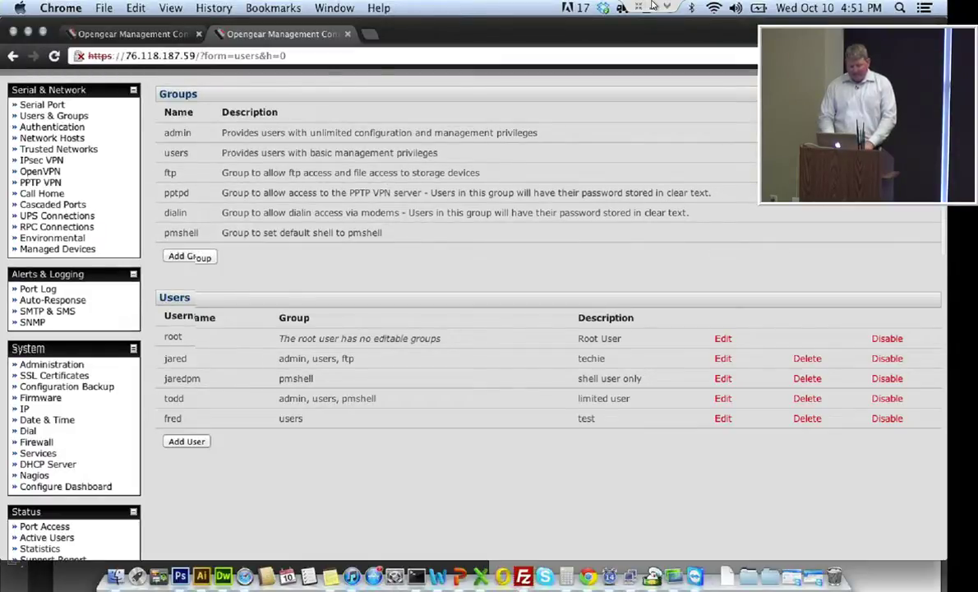
Log into the system terminal as root and launch pmshell to list the serial ports
scroll(439, 294, "down", 3)
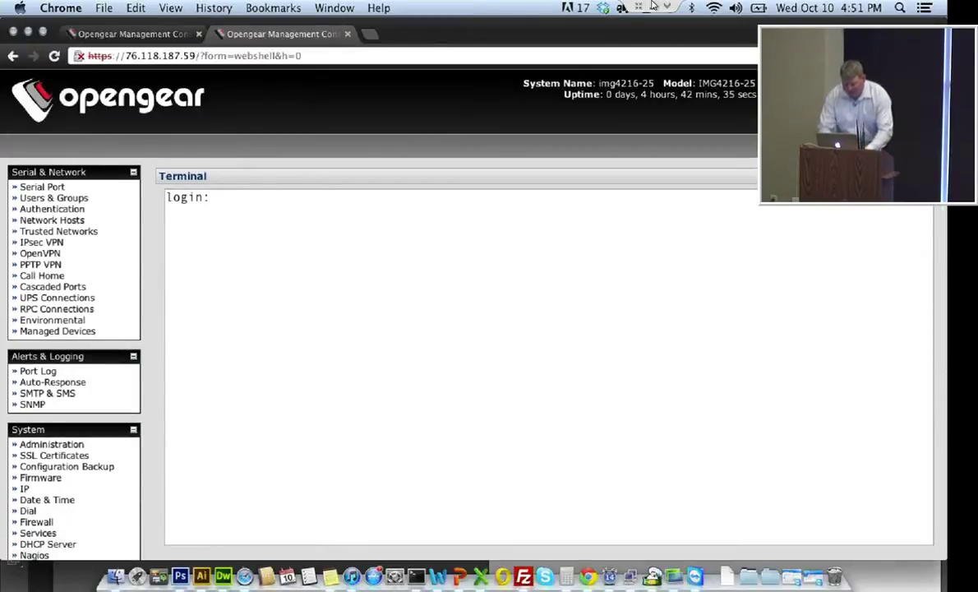
type("root")
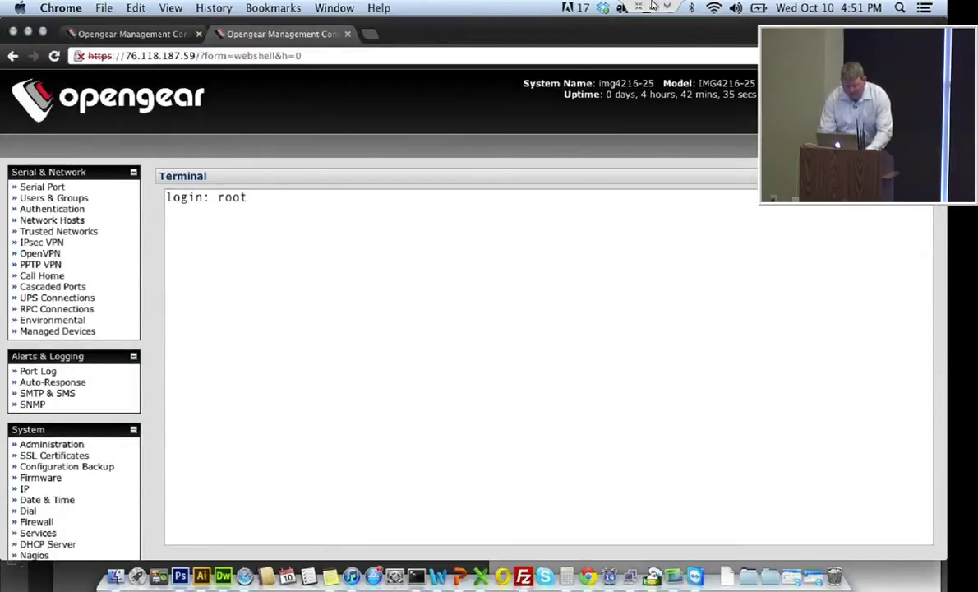
key("Return")
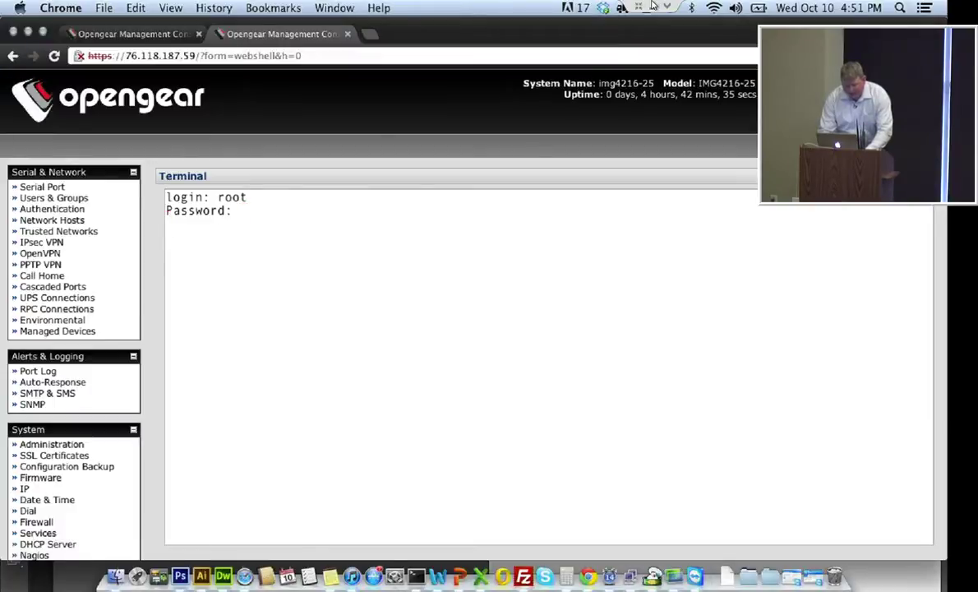
type("pmshell")
key("Return")
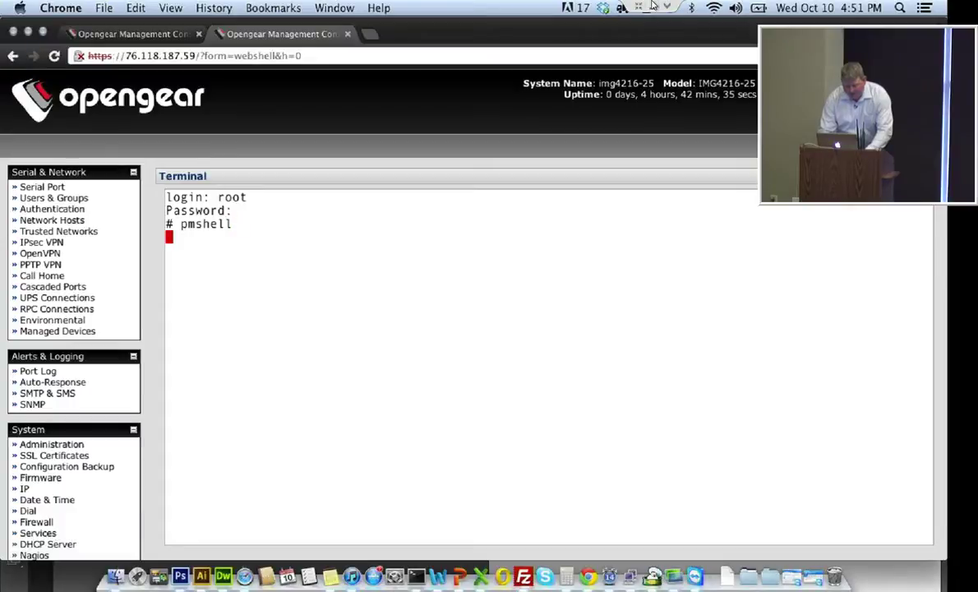
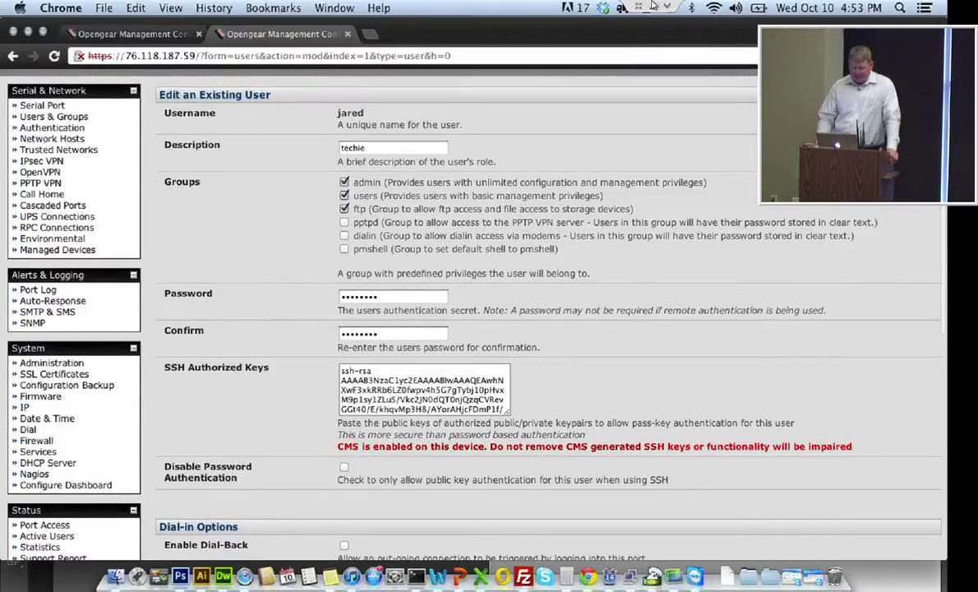
Expand IPPDU under Accessible RPC Outlet(s) to list the outlets the user can access
scroll(652, 6, "down", 1)
scroll(652, 6, "down", 3)
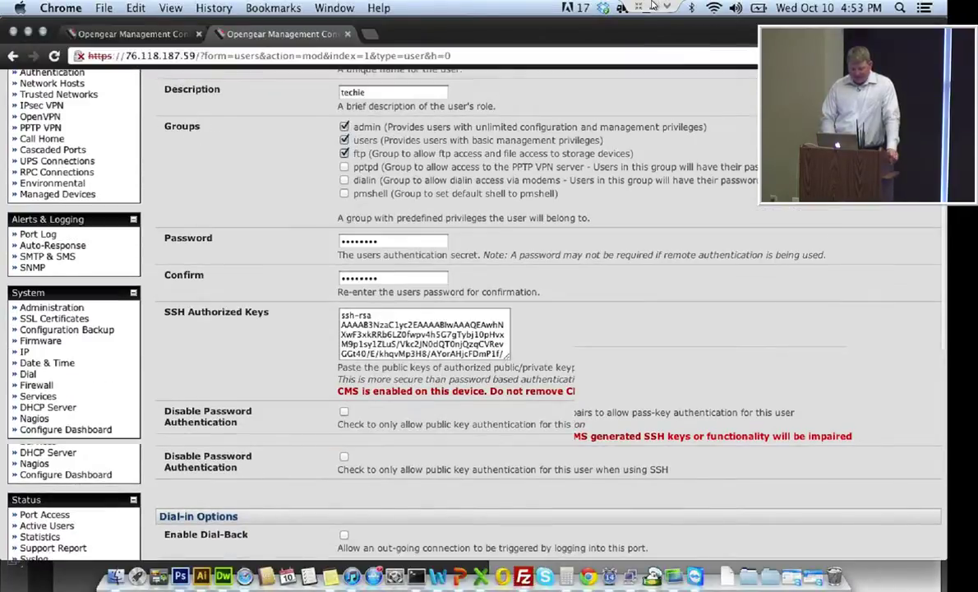
scroll(651, 7, "down", 4)
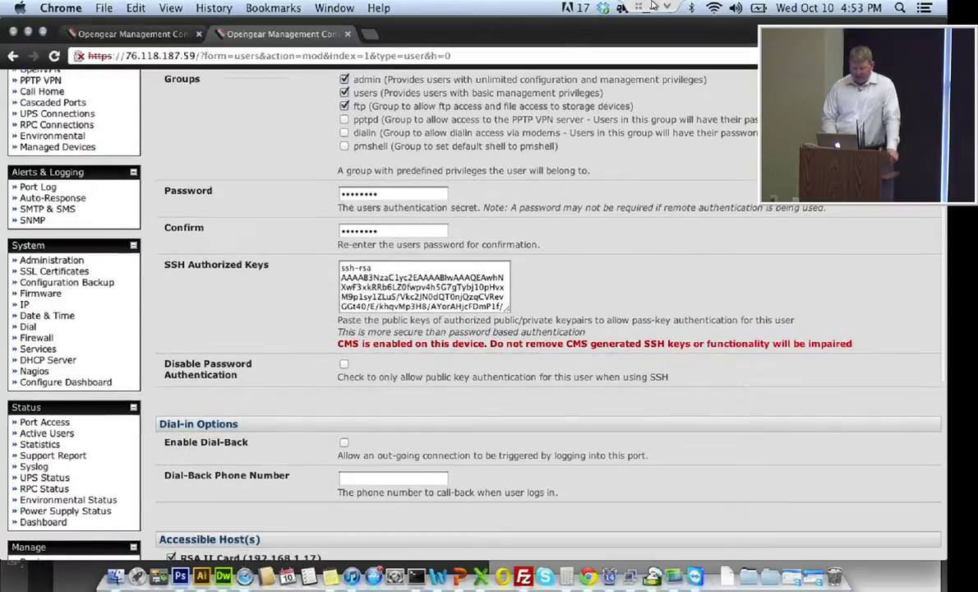
scroll(652, 6, "down", 2)
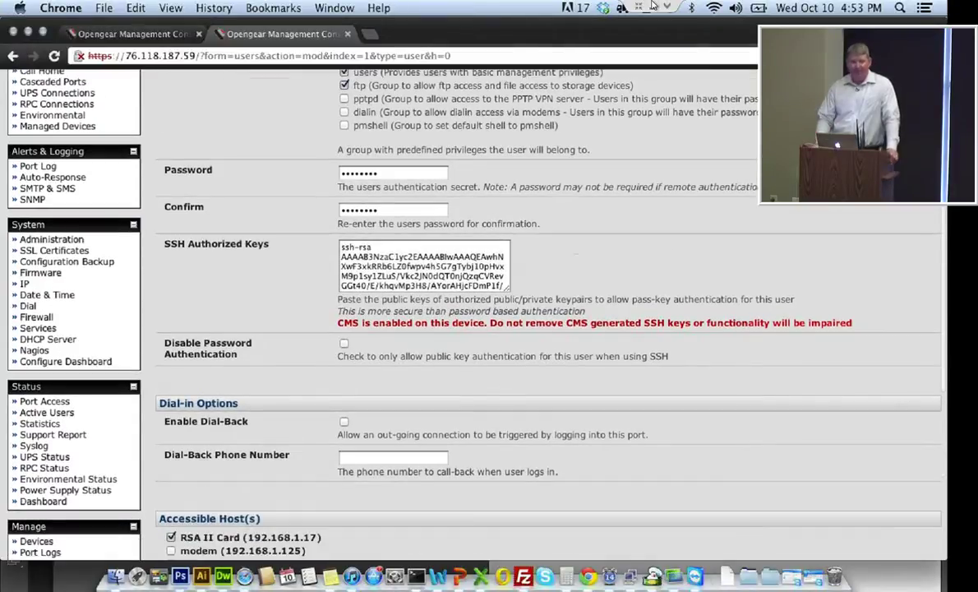
scroll(652, 7, "down", 5)
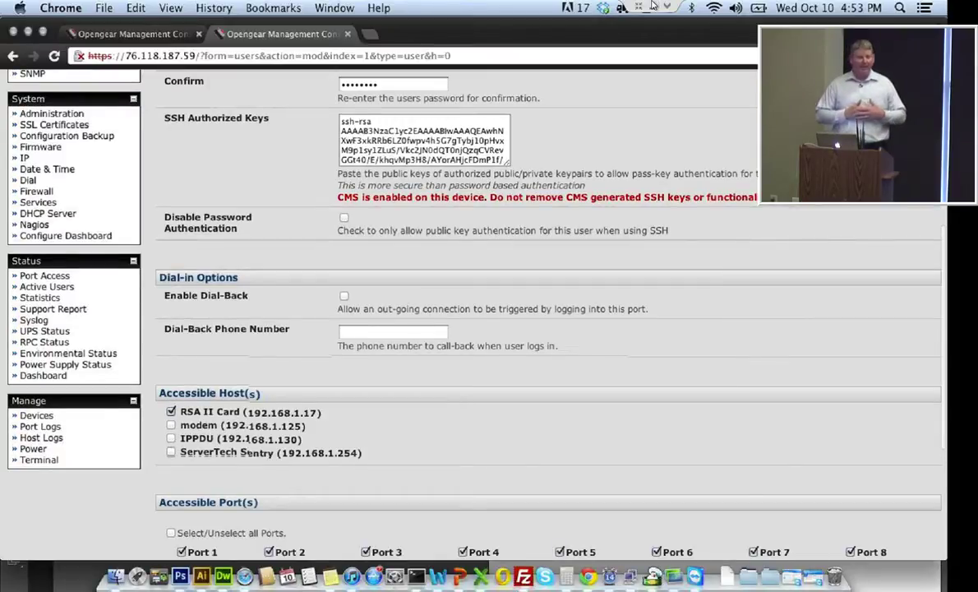
scroll(652, 6, "down", 1)
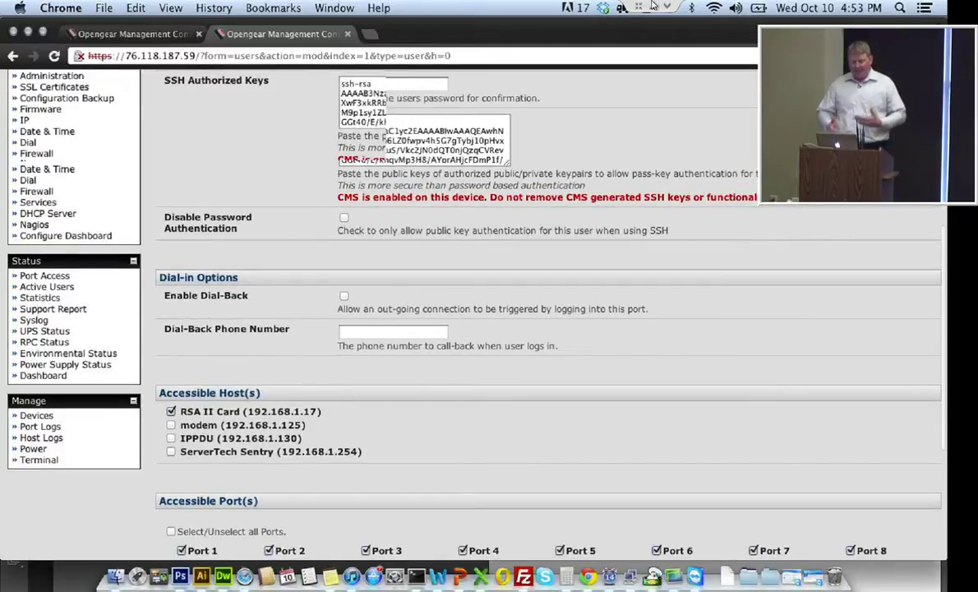
scroll(651, 6, "down", 1)
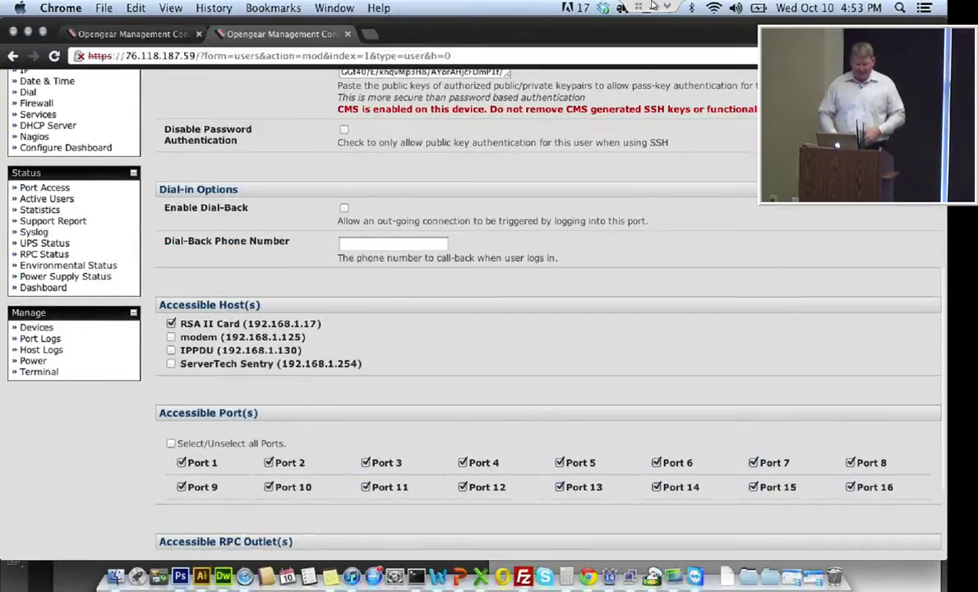
scroll(651, 6, "down", 3)
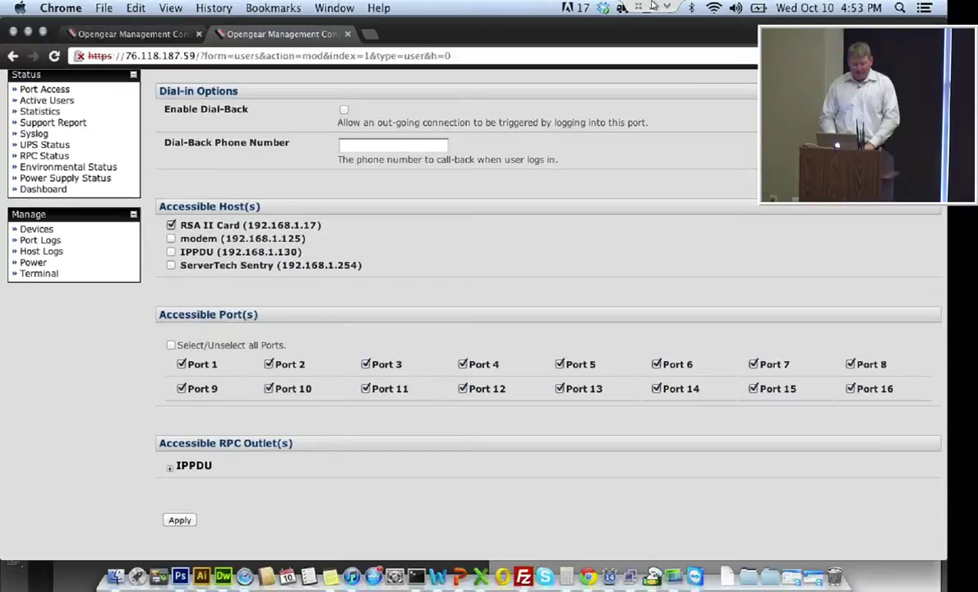
left_click(169, 467)
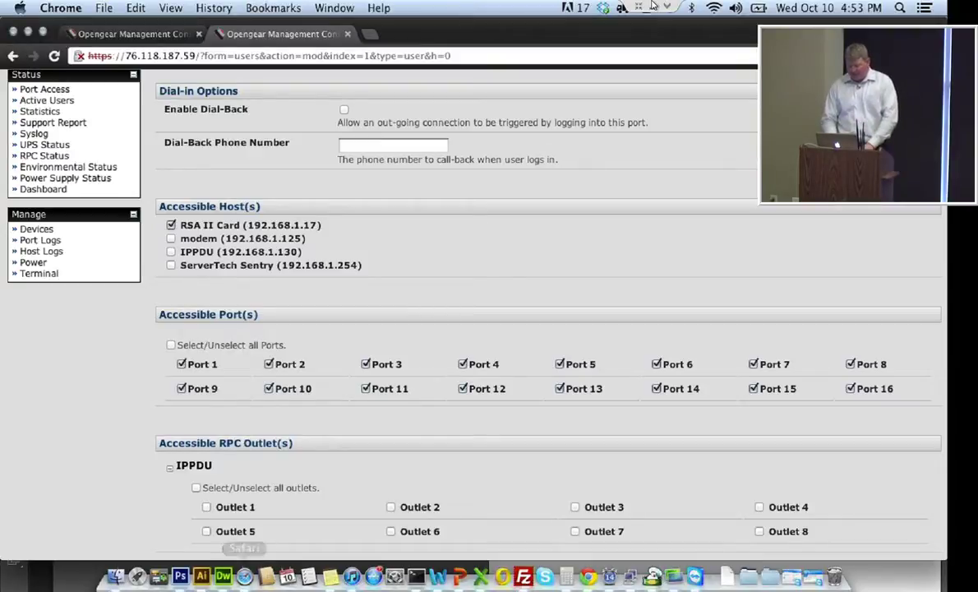
Go to Authentication Configuration, showing Local authentication and a 20-minute web session timeout
scroll(460, 312, "up", 1)
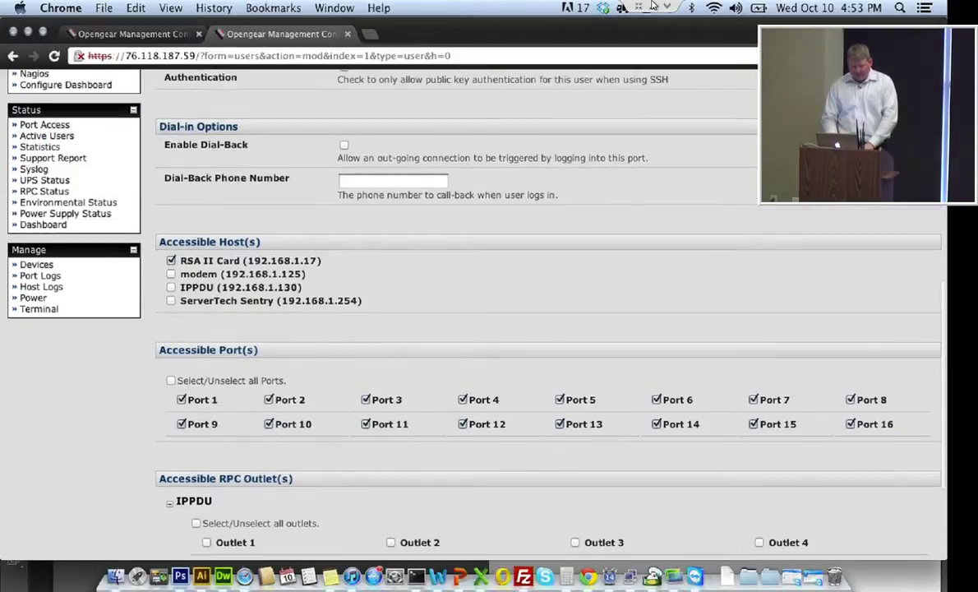
scroll(461, 312, "up", 5)
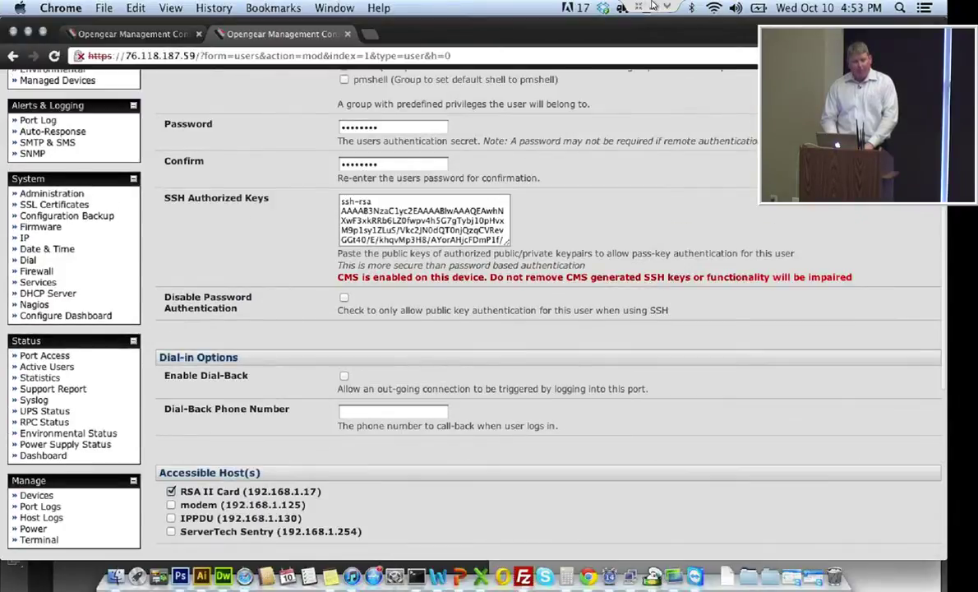
scroll(460, 312, "up", 5)
left_click(52, 168)
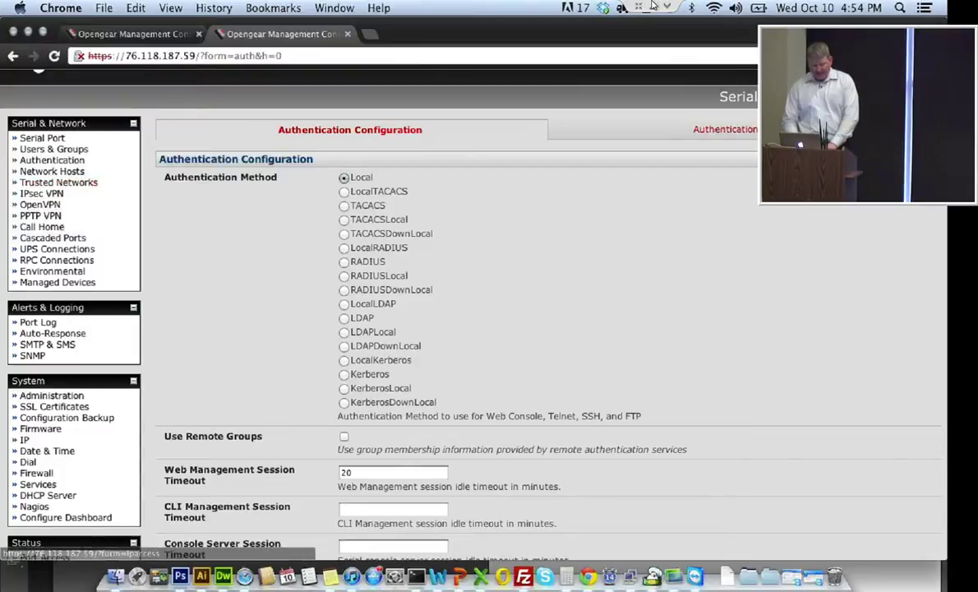
Open Port Log's Remote Log Storage form and review its Daemon facility and Info priority
left_click(38, 322)
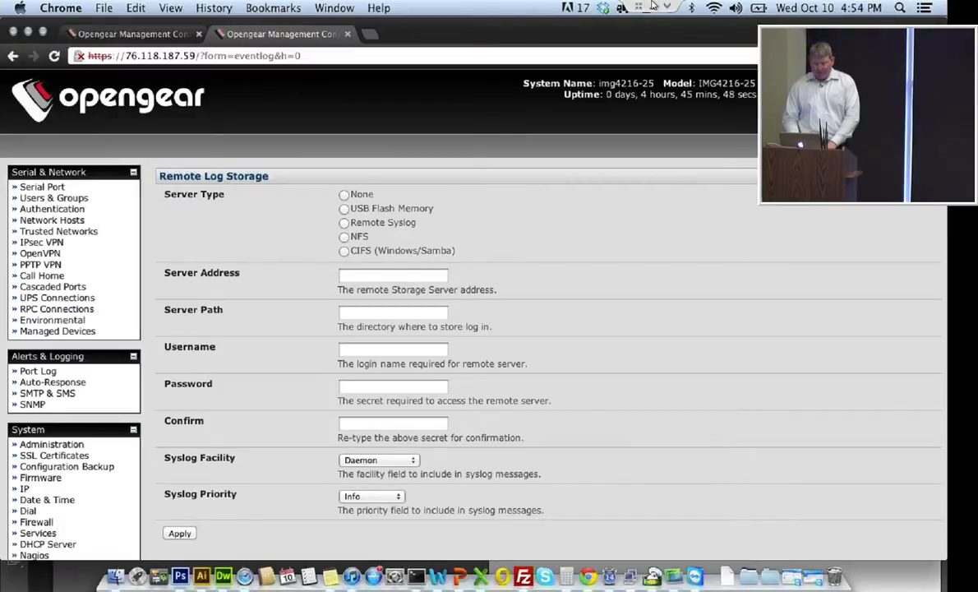
scroll(460, 328, "down", 1)
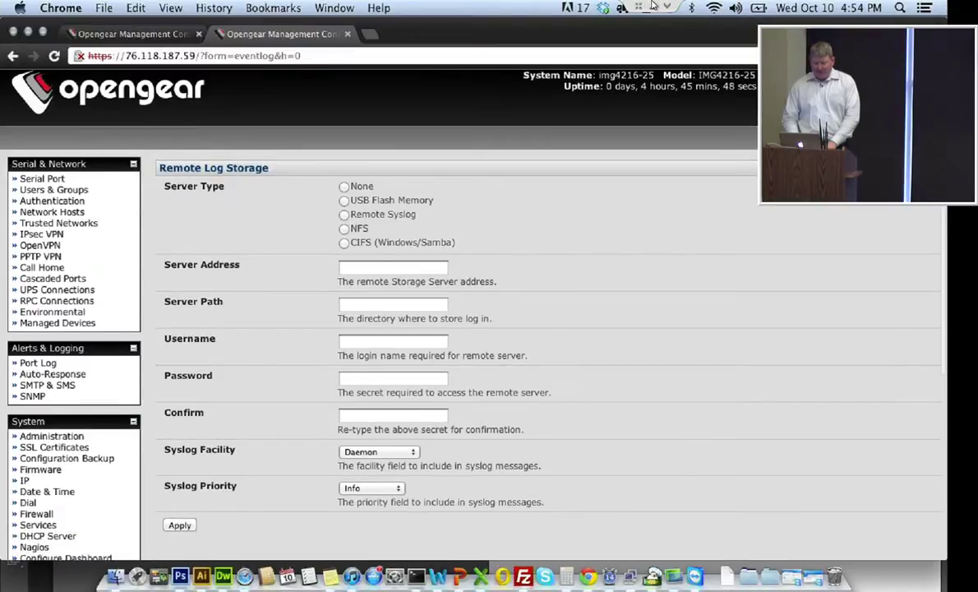
scroll(460, 329, "down", 2)
scroll(460, 329, "up", 3)
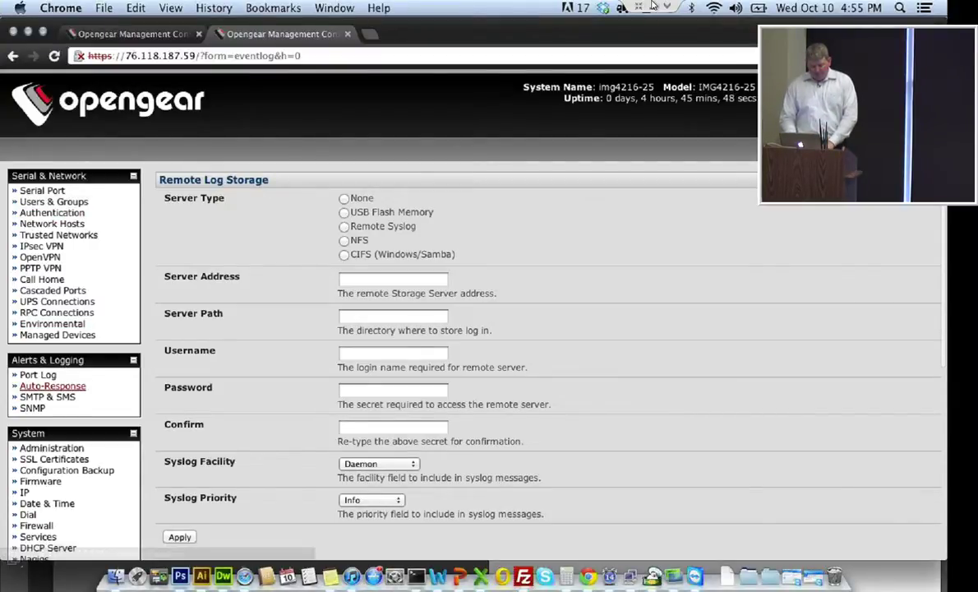
scroll(41, 199, "down", 3)
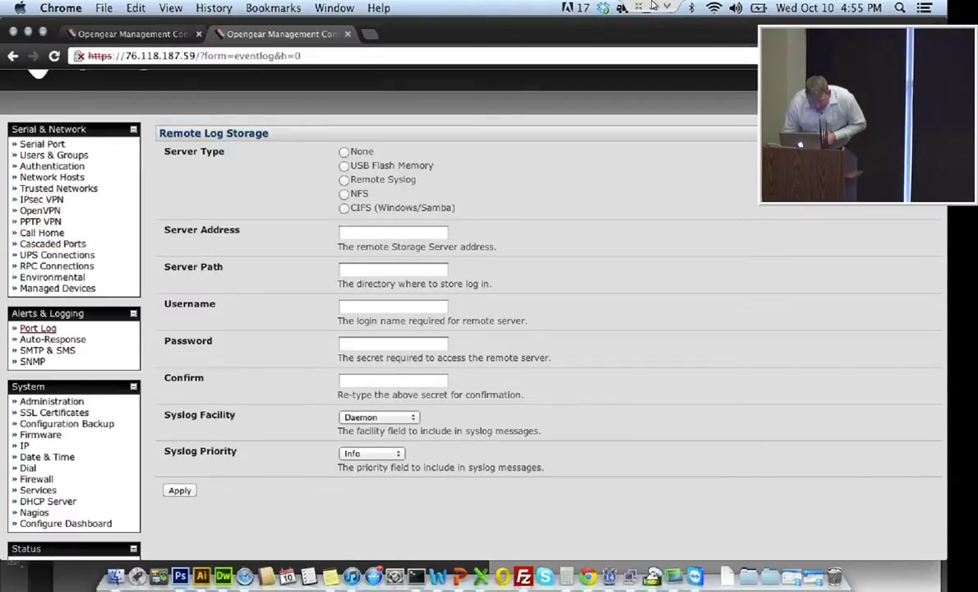
Open Auto-Response and review its seven configured responses, including High Temperature Alert and solarwinds
left_click(53, 339)
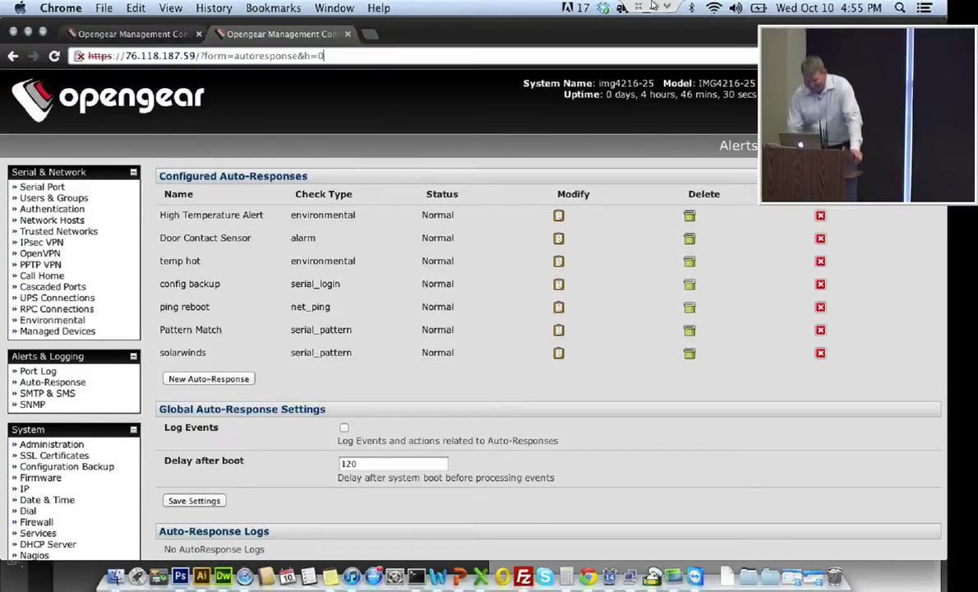
scroll(651, 6, "down", 2)
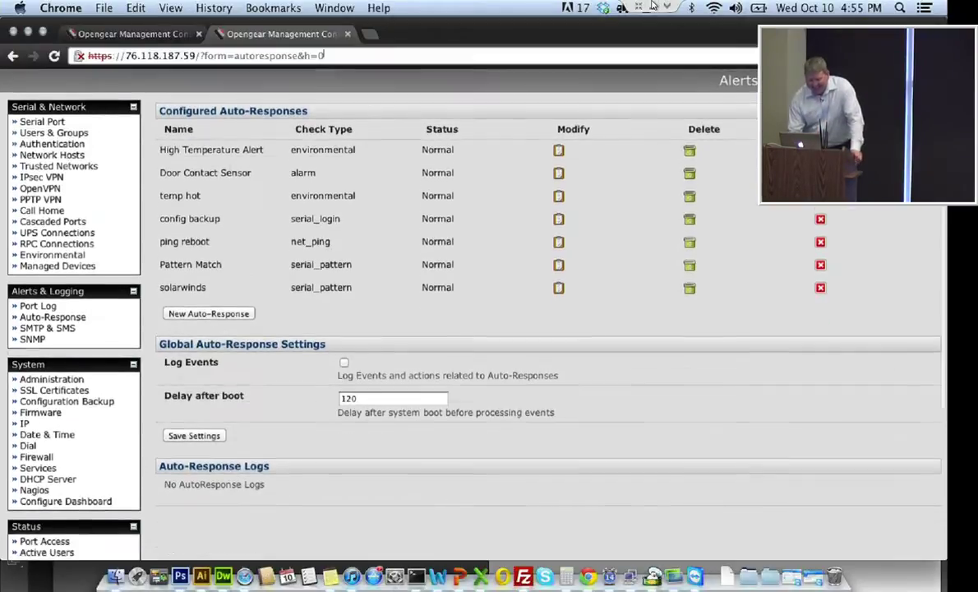
scroll(652, 5, "up", 1)
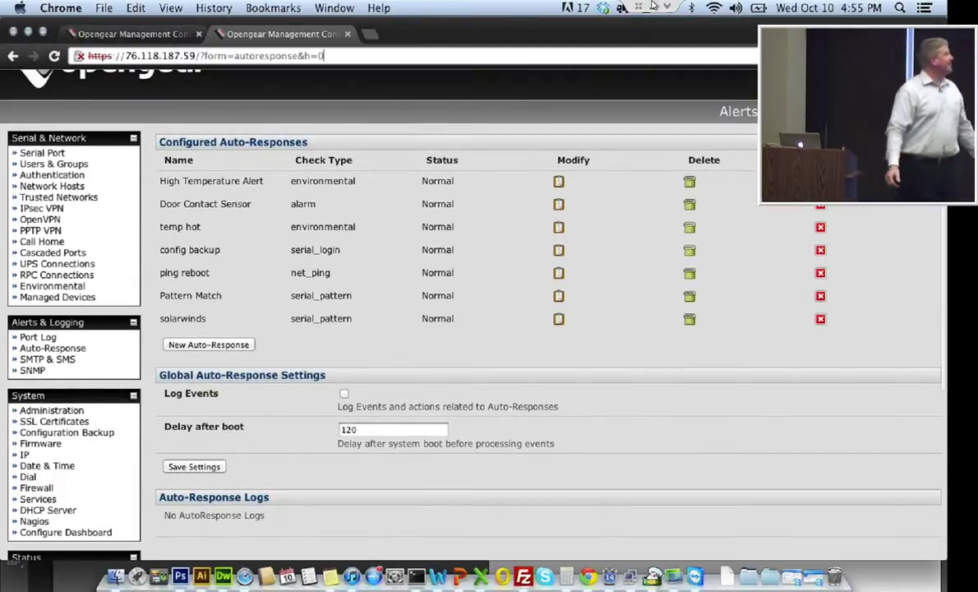
scroll(652, 5, "up", 1)
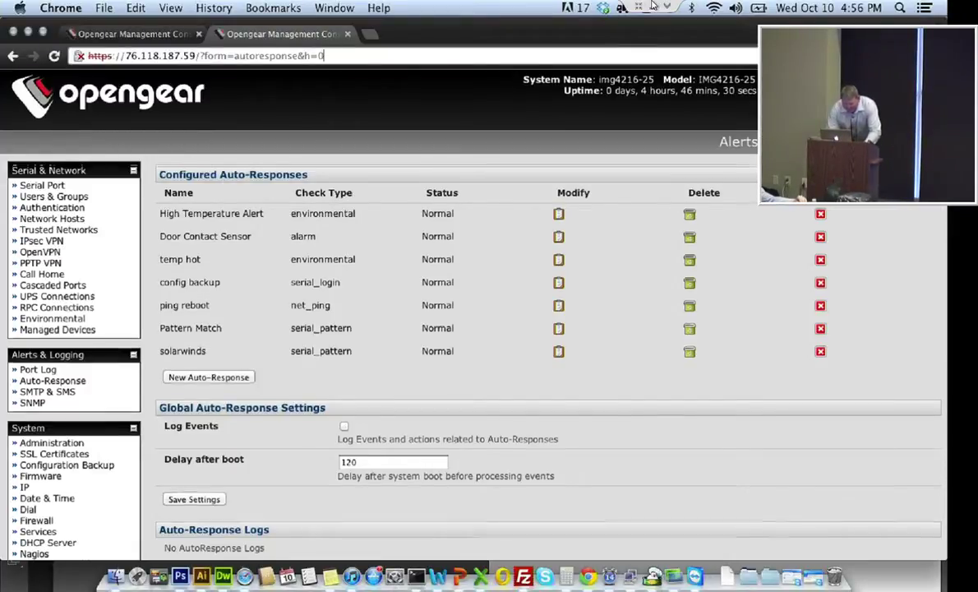
scroll(460, 312, "down", 2)
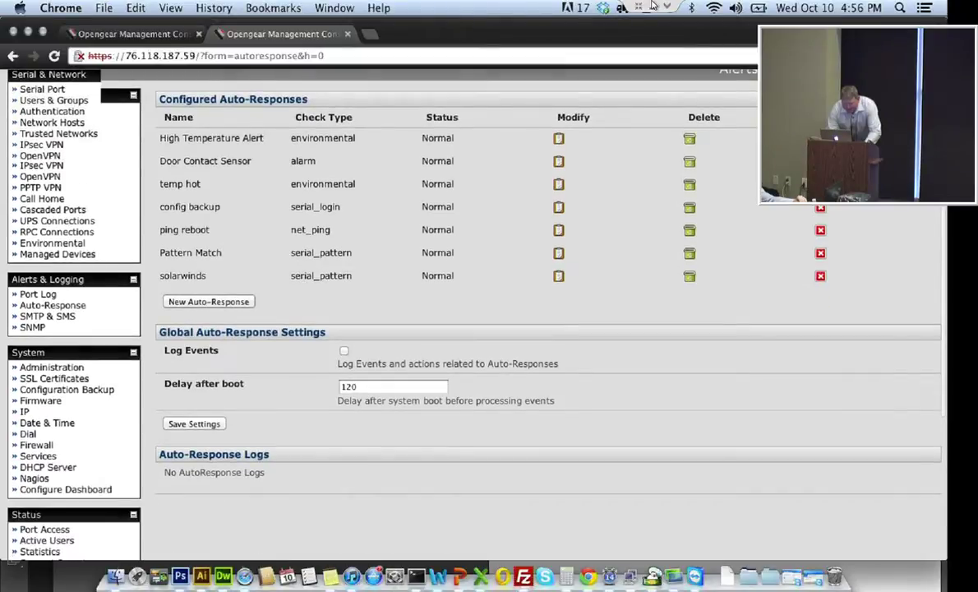
scroll(460, 312, "down", 2)
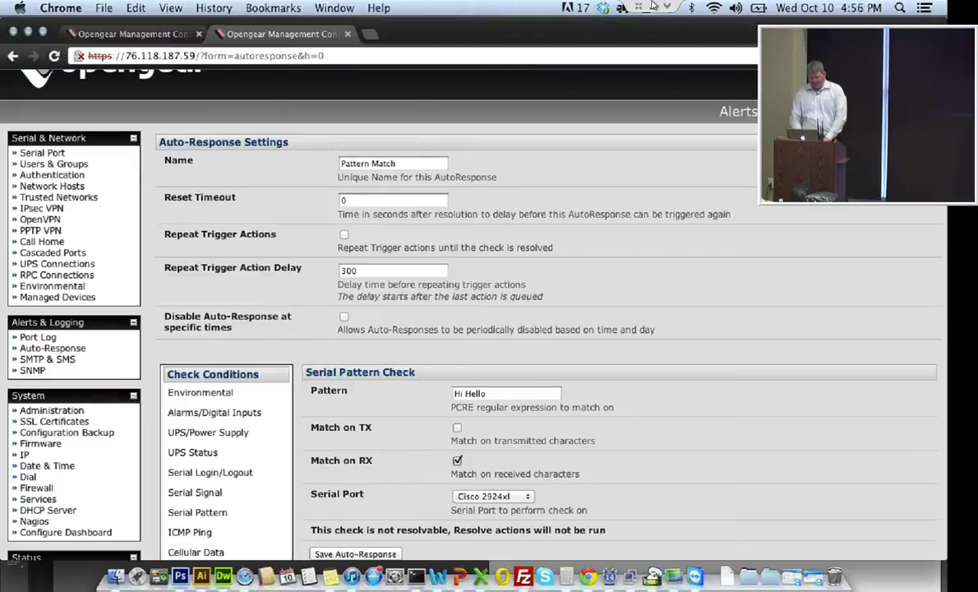
Scroll the auto-response form to the UPS Power Check condition with Input Voltage property
scroll(493, 328, "down", 1)
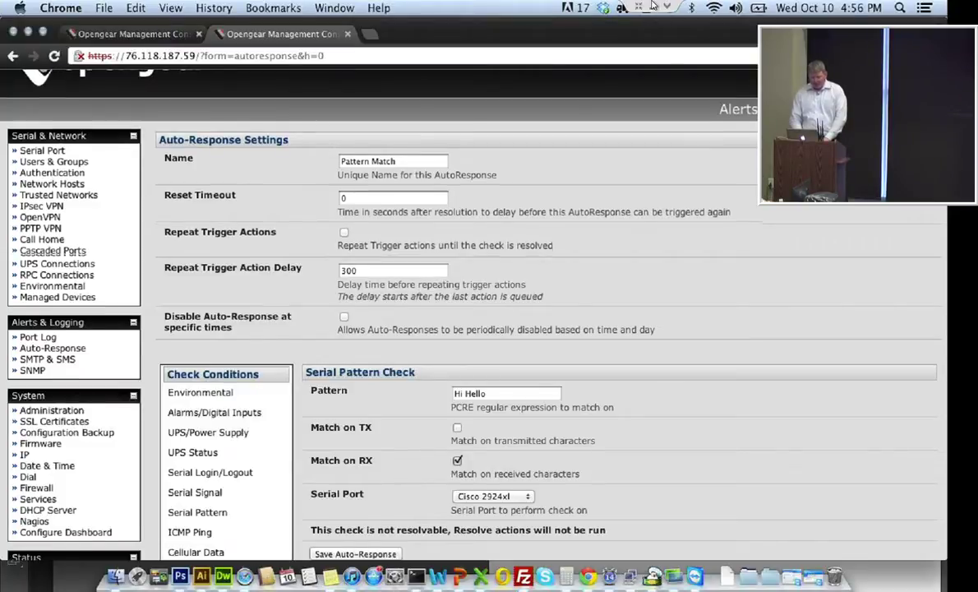
scroll(493, 329, "down", 1)
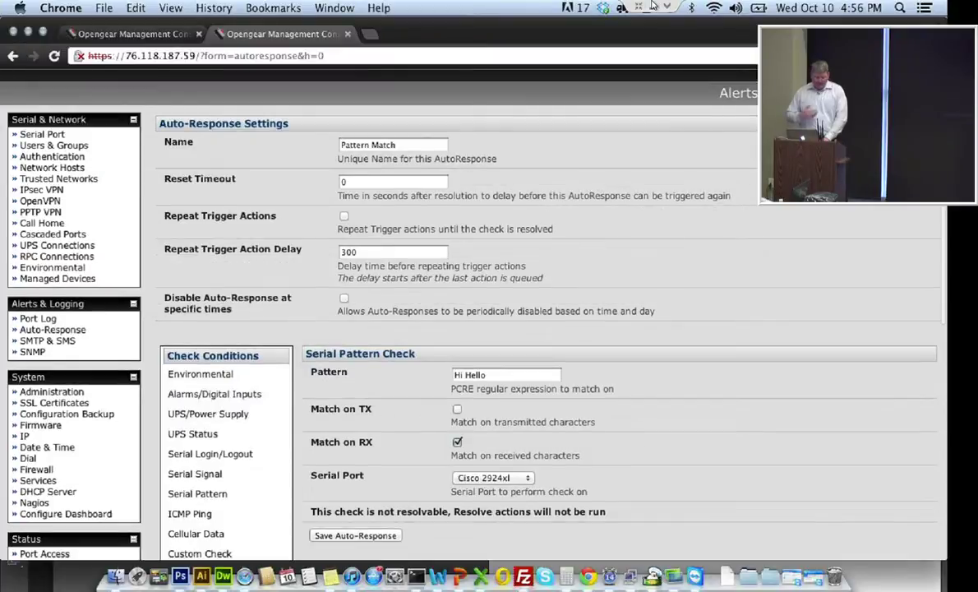
scroll(353, 197, "down", 2)
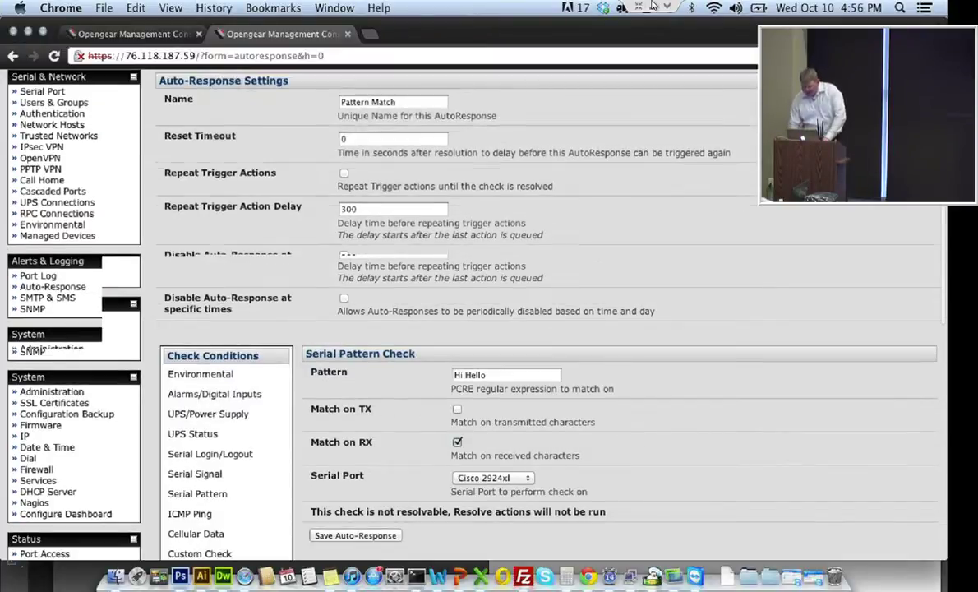
scroll(493, 329, "down", 2)
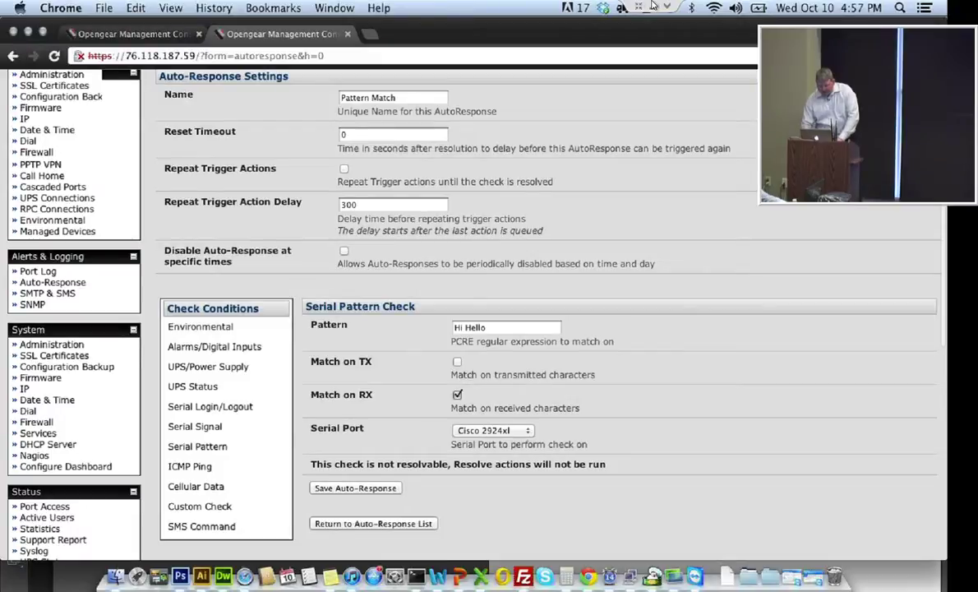
scroll(543, 312, "down", 5)
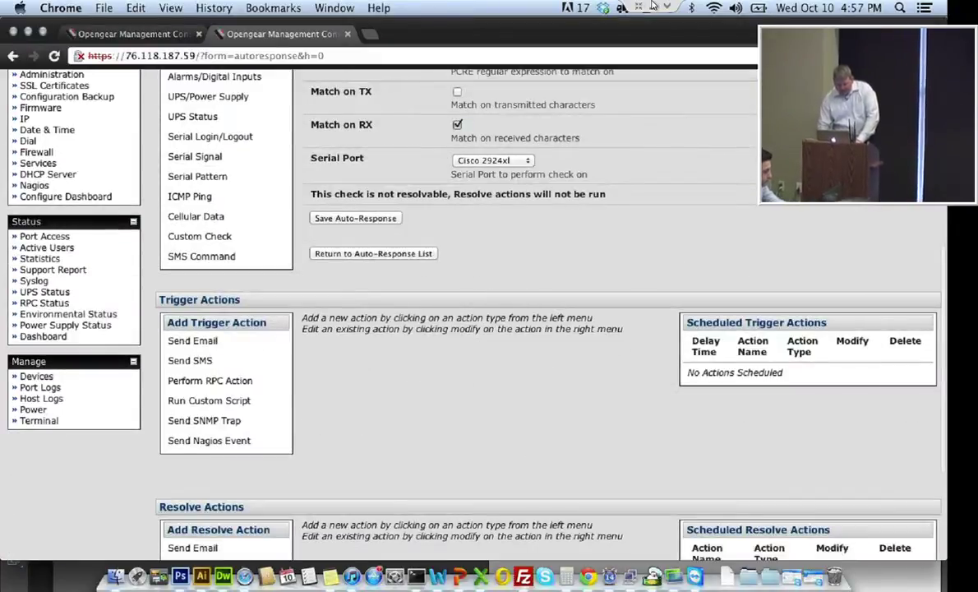
scroll(542, 312, "down", 3)
scroll(542, 313, "up", 10)
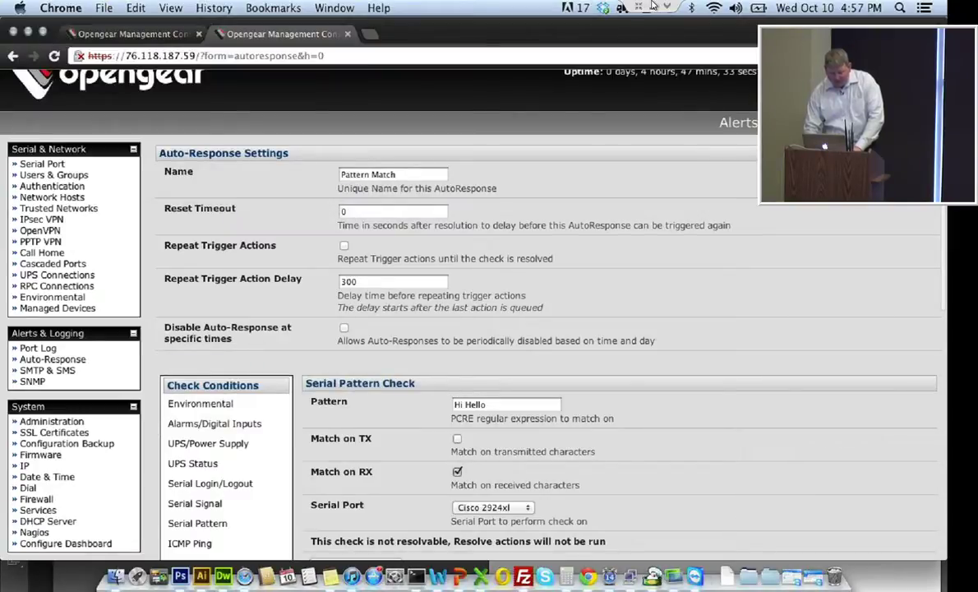
scroll(653, 6, "down", 1)
scroll(653, 6, "down", 1)
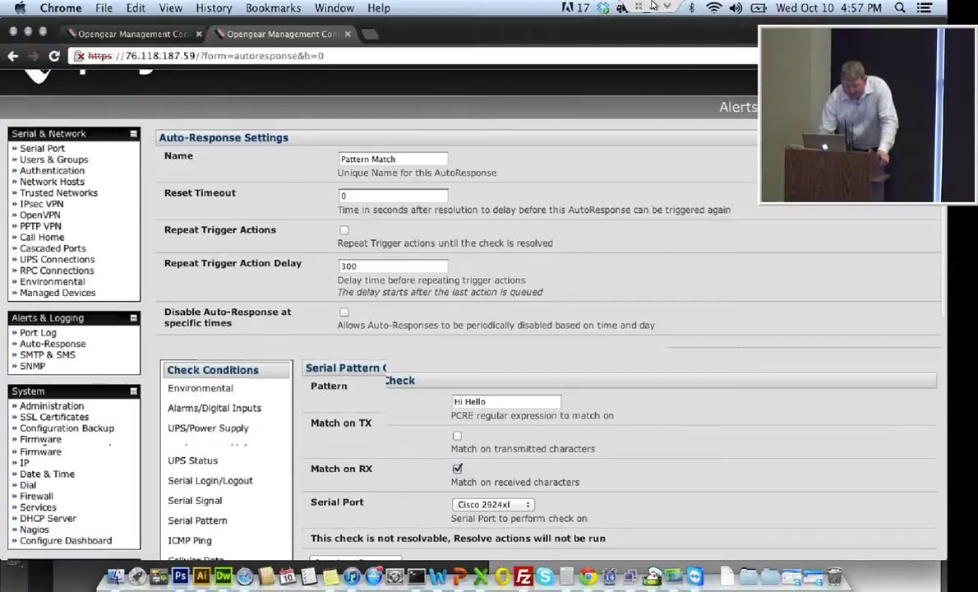
scroll(653, 6, "down", 3)
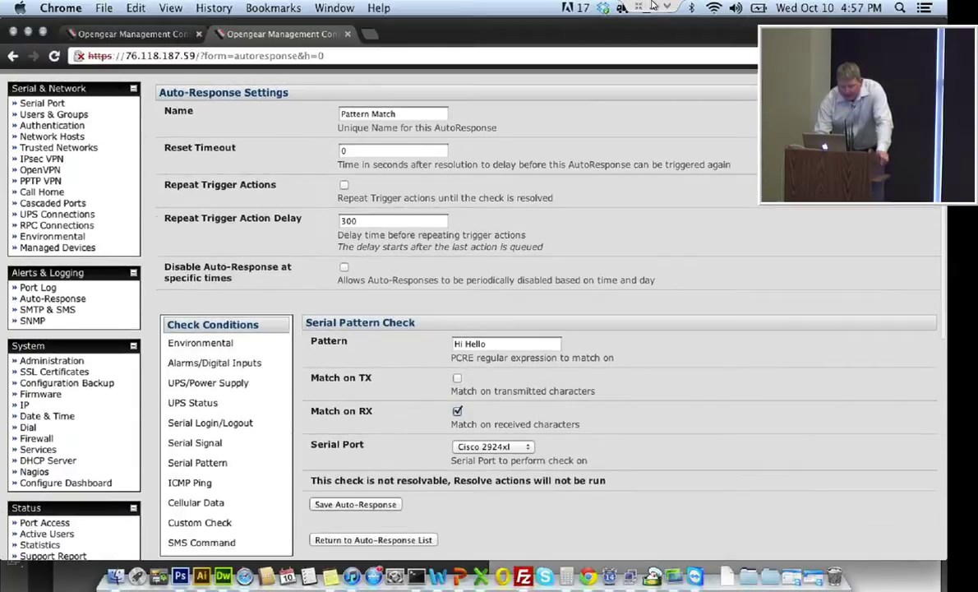
scroll(653, 6, "down", 3)
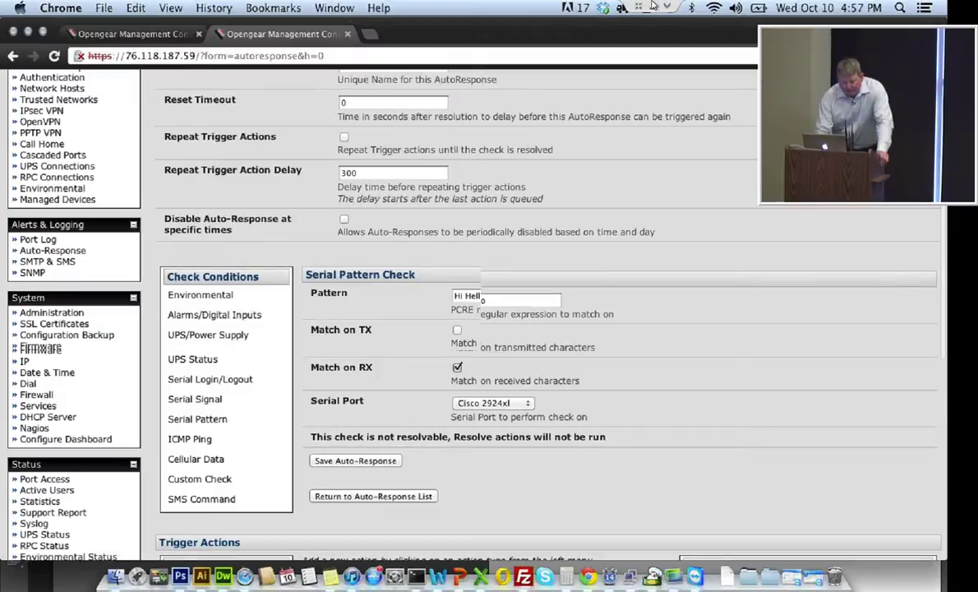
scroll(654, 6, "down", 3)
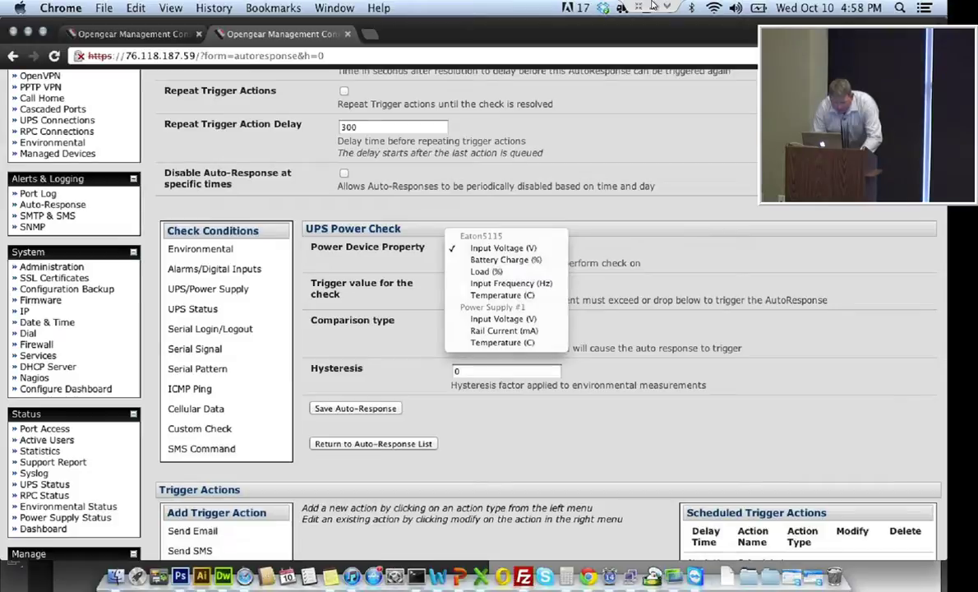
Dismiss the power property list and switch the check condition to UPS Status
key("Escape")
left_click(192, 308)
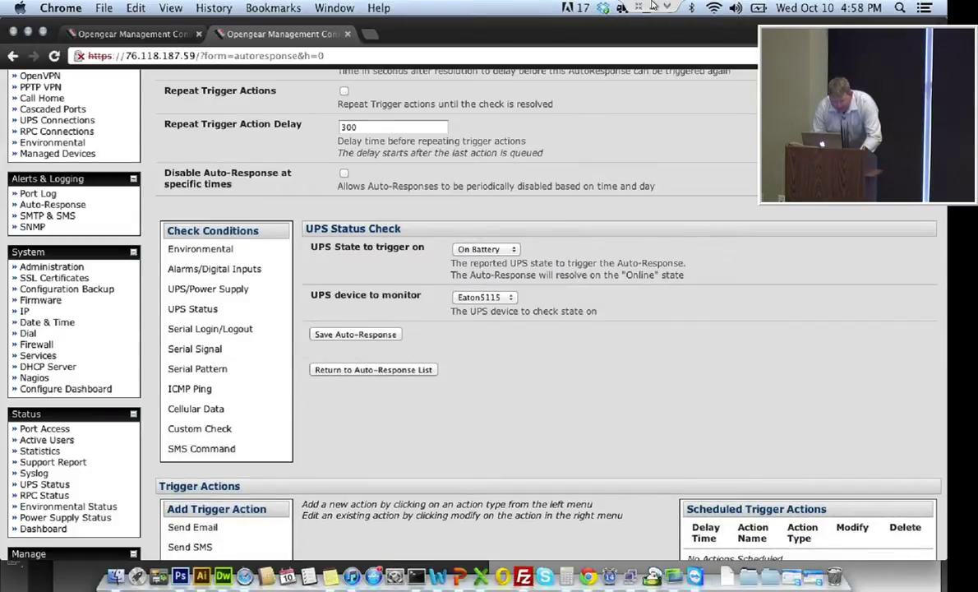
key("Tab")
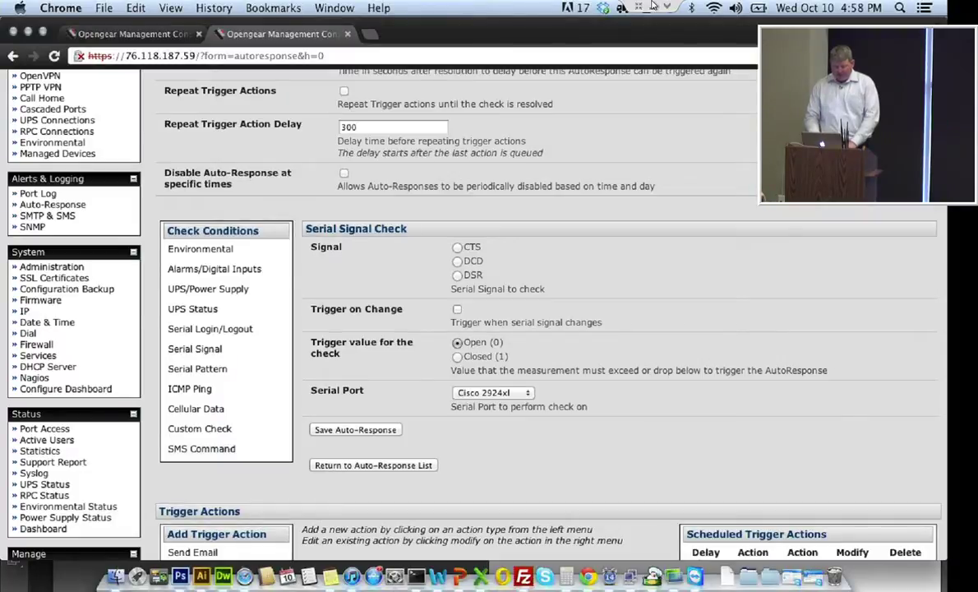
Enable Trigger on Change for the serial signal check and review the trigger and resolve actions
left_click(457, 309)
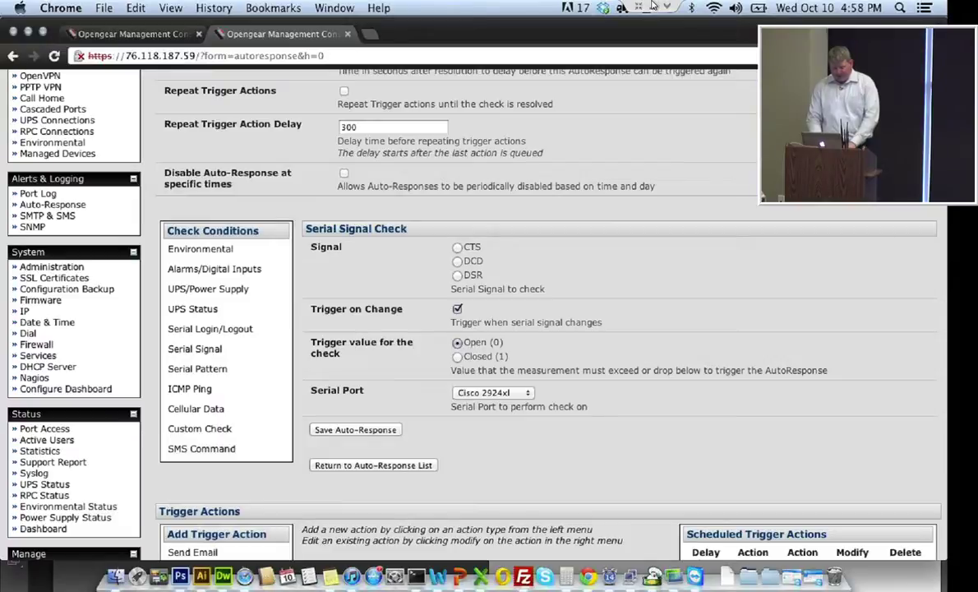
scroll(526, 329, "down", 3)
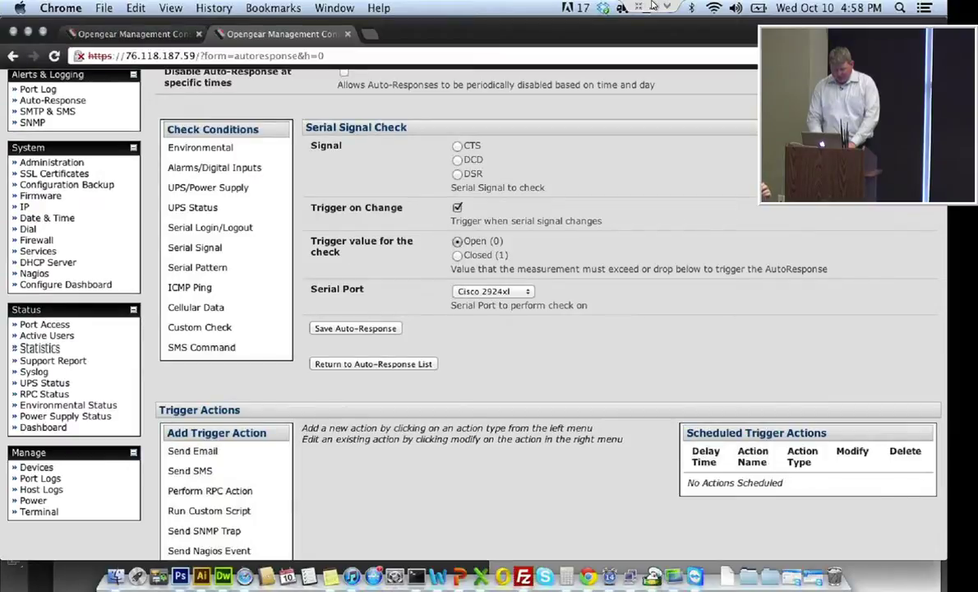
scroll(526, 329, "down", 3)
scroll(526, 329, "down", 1)
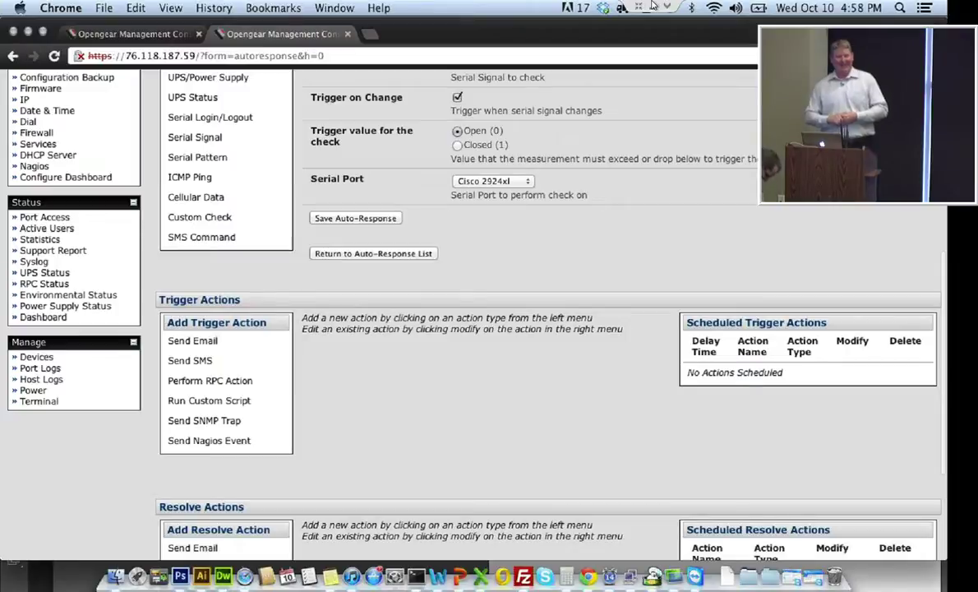
scroll(526, 329, "down", 1)
scroll(525, 329, "up", 4)
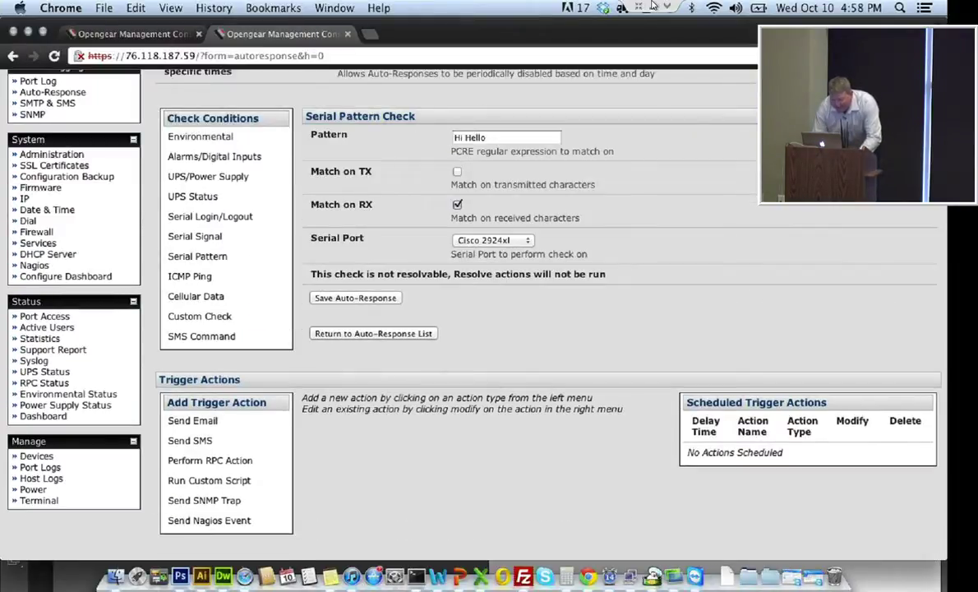
Select the 'Hi Hello' pattern text, then switch the check condition to ICMP Ping
key("super+a")
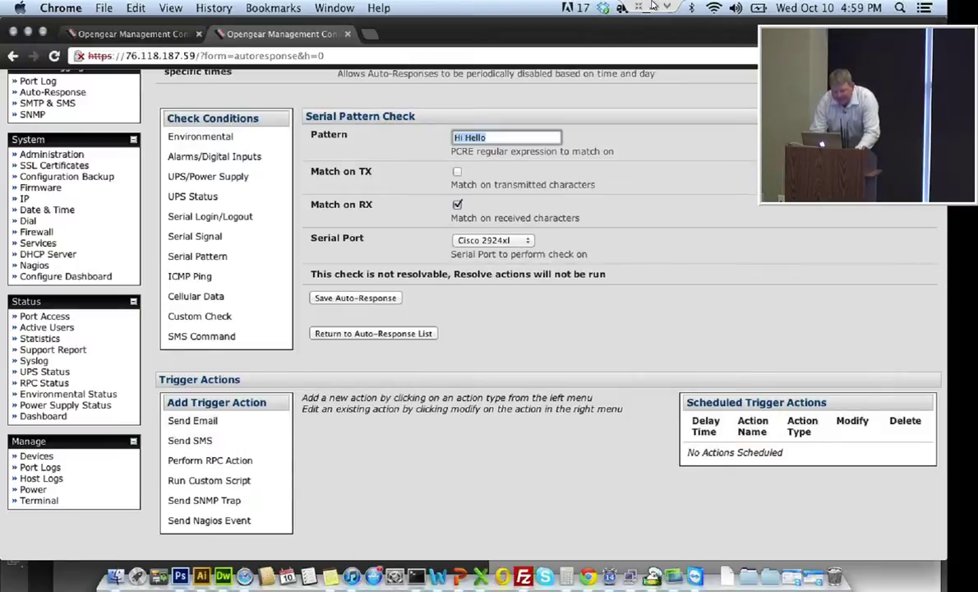
left_click(189, 276)
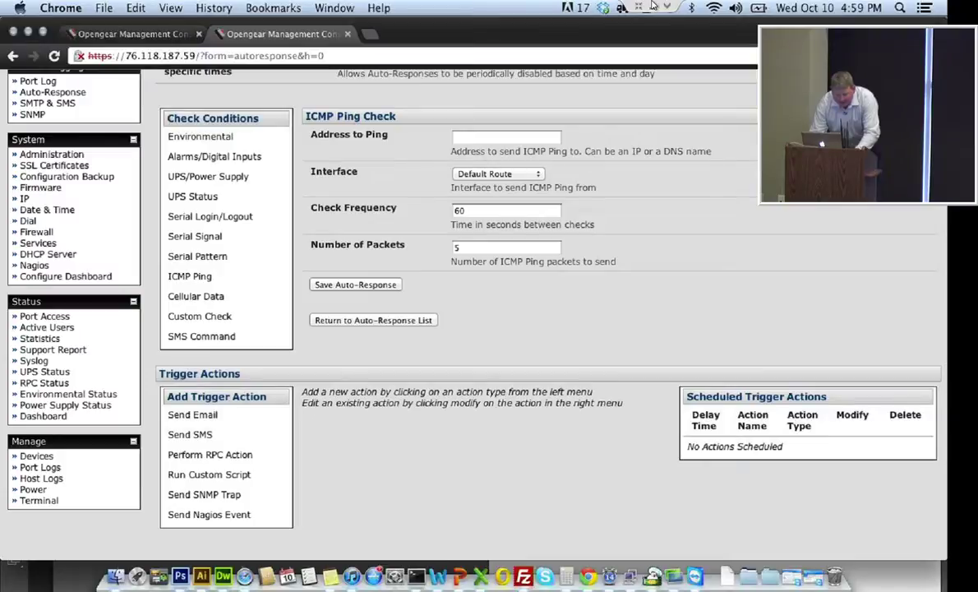
Cycle the check condition through Cellular Data and Custom Check to SMS Command
left_click(196, 296)
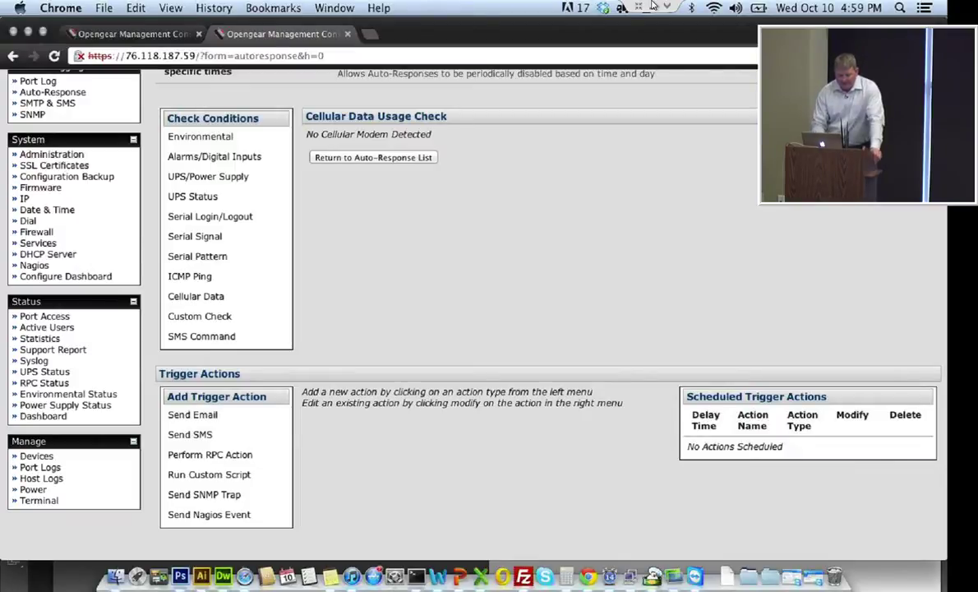
left_click(199, 315)
left_click(506, 136)
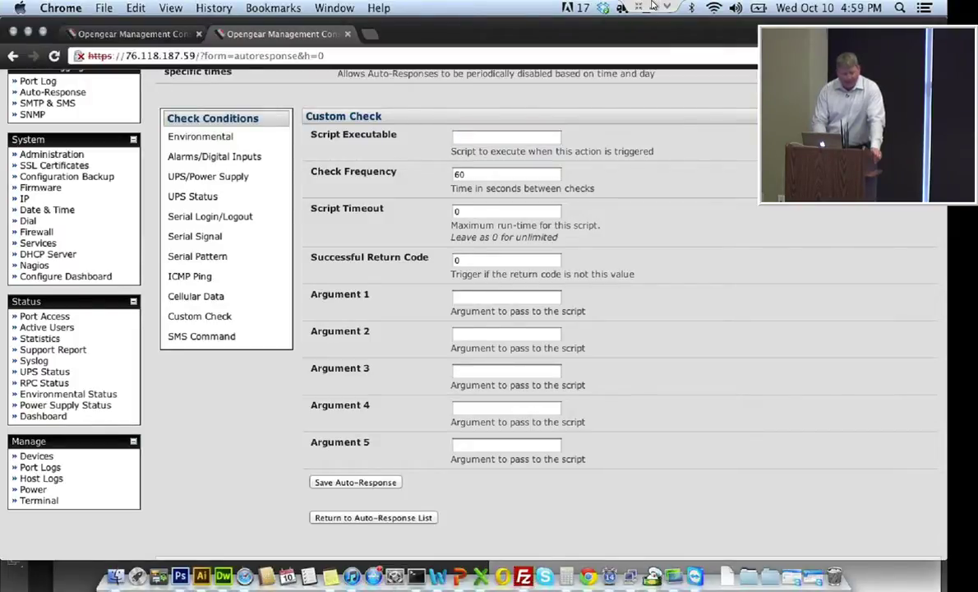
left_click(201, 336)
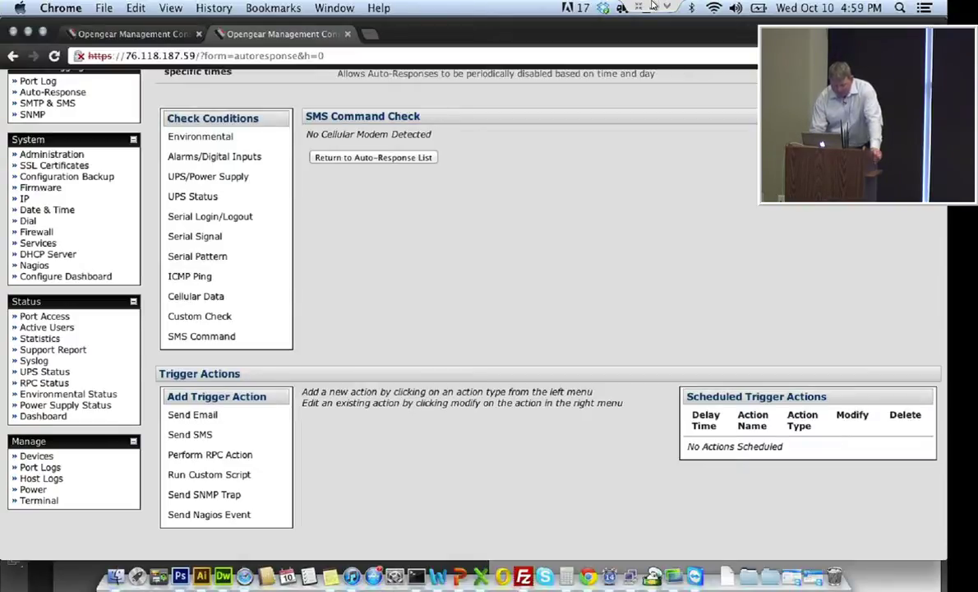
scroll(468, 312, "down", 1)
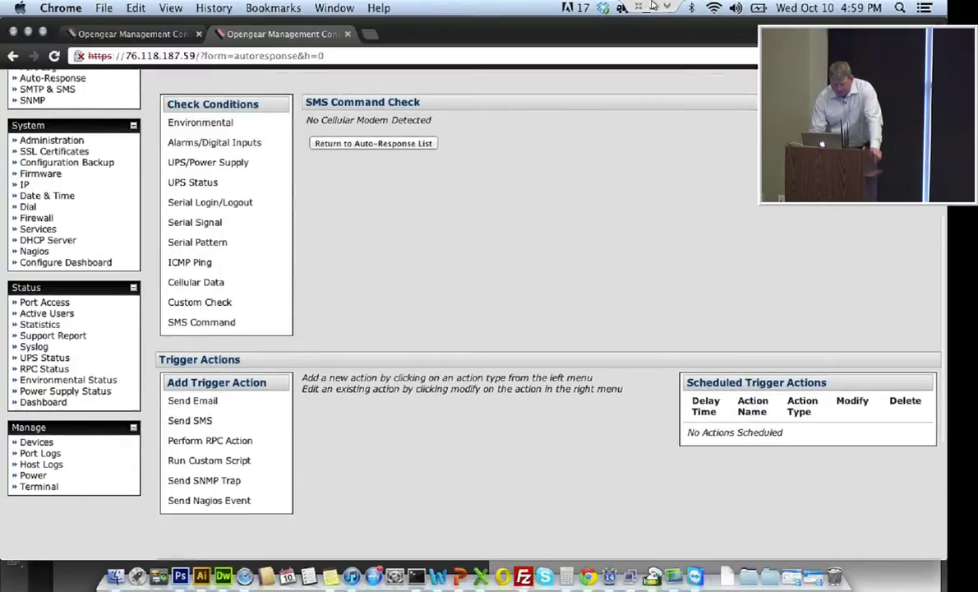
Scroll down the auto-response form to the Add Trigger Action section
scroll(469, 312, "down", 1)
scroll(468, 313, "down", 4)
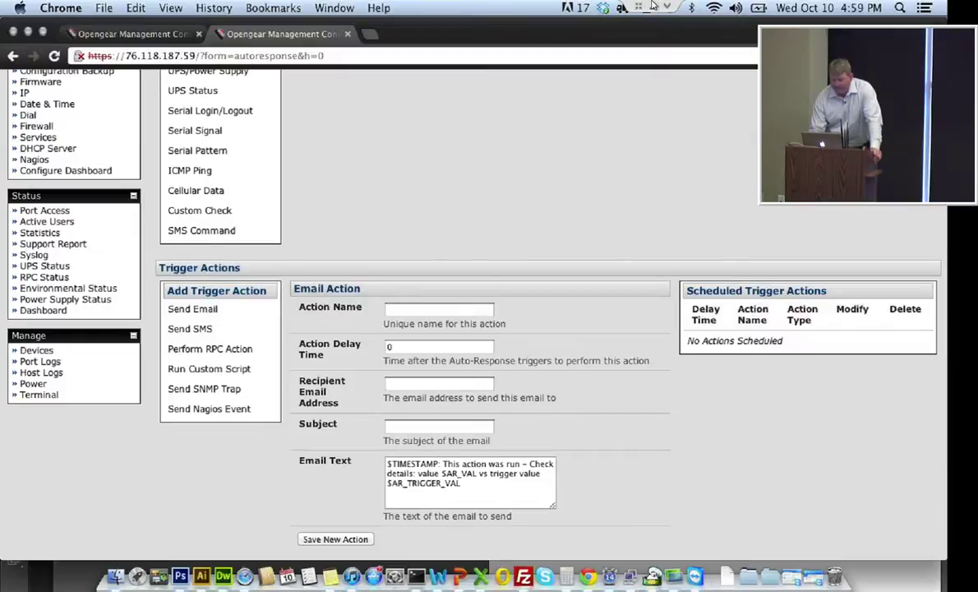
scroll(469, 312, "down", 1)
scroll(468, 312, "down", 4)
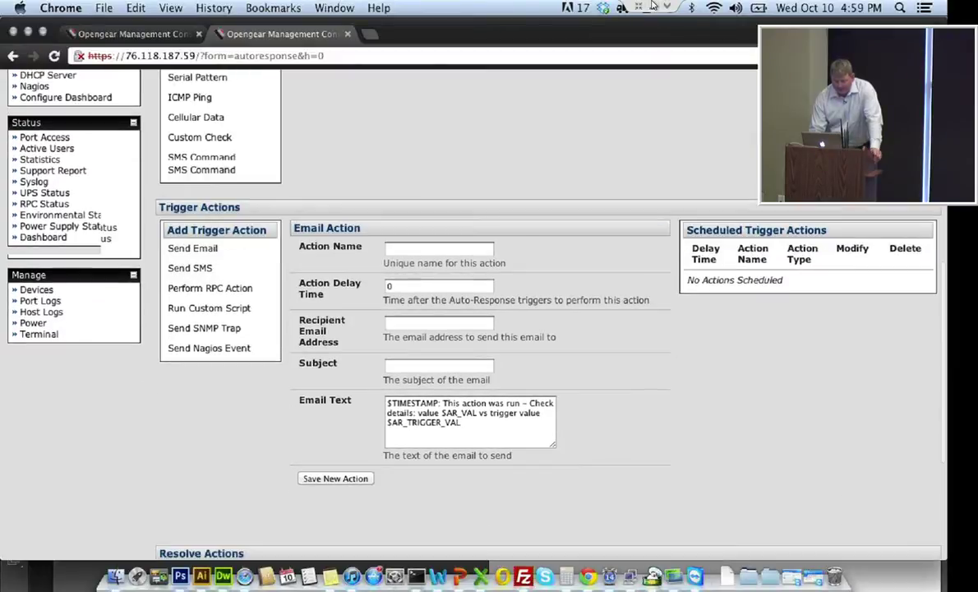
scroll(469, 312, "down", 2)
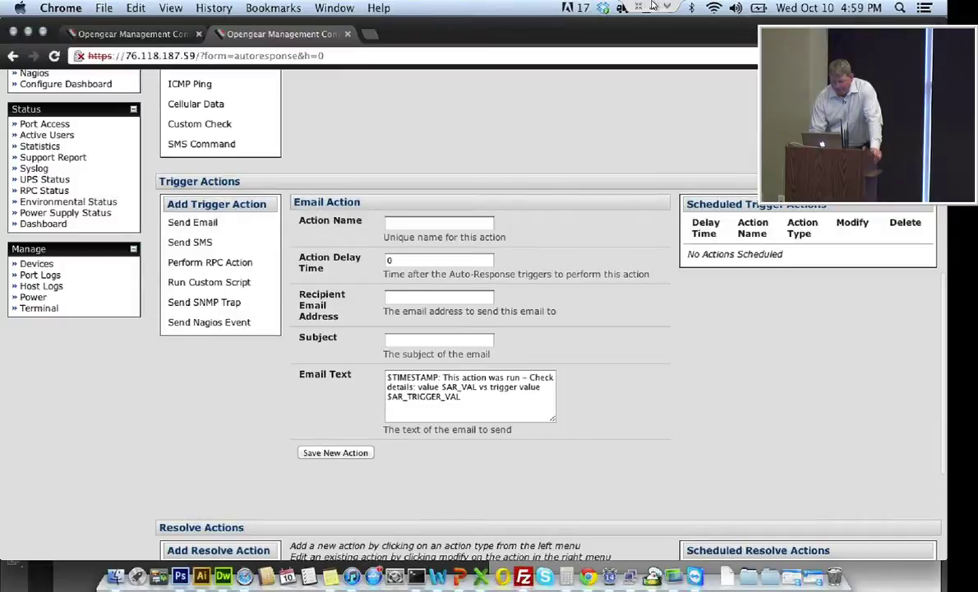
scroll(468, 312, "down", 1)
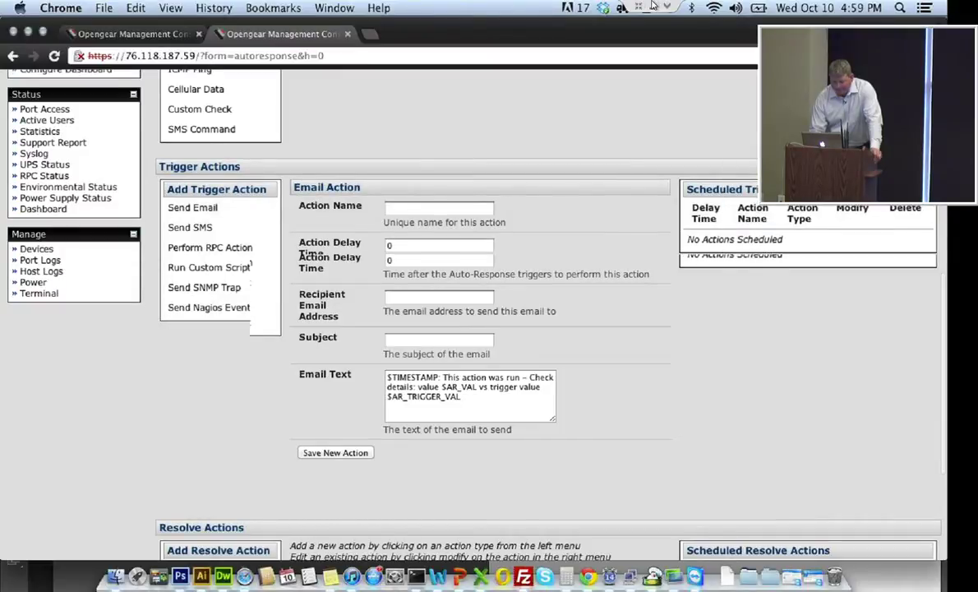
scroll(469, 312, "down", 2)
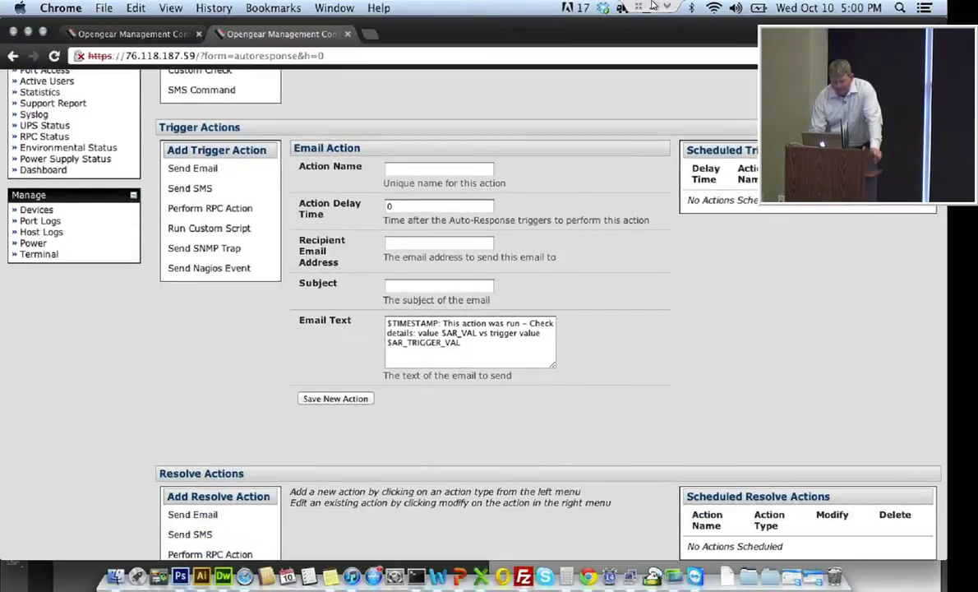
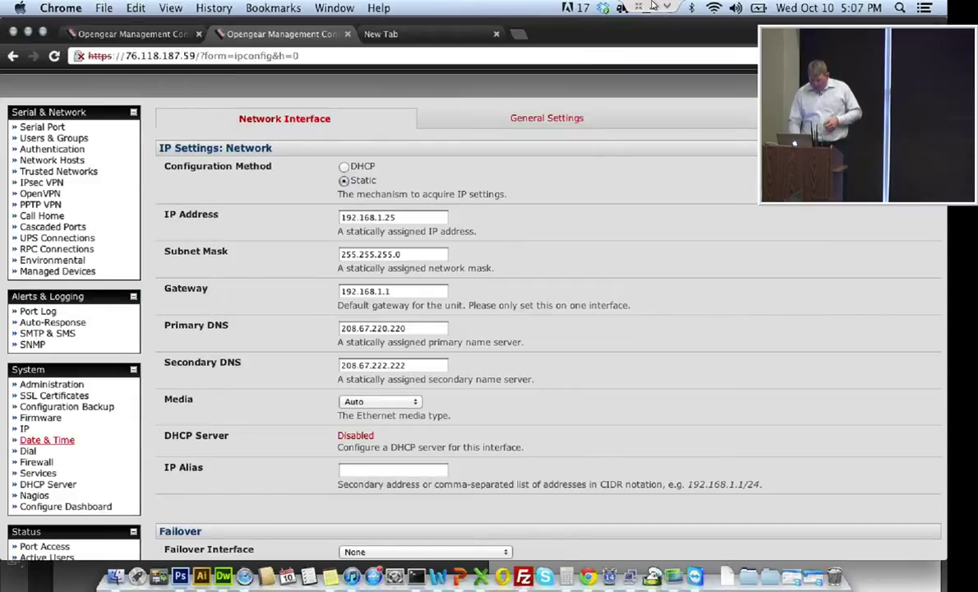
left_click(47, 440)
scroll(47, 410, "down", 5)
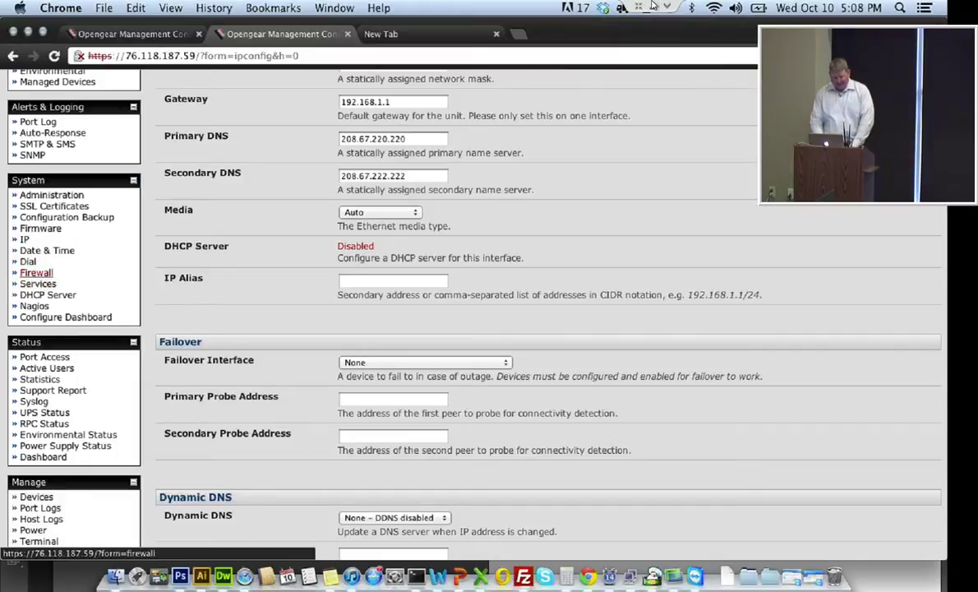
View the System Firewall rules, then the Forwarding & Masquerading settings, none of which are enabled
left_click(36, 272)
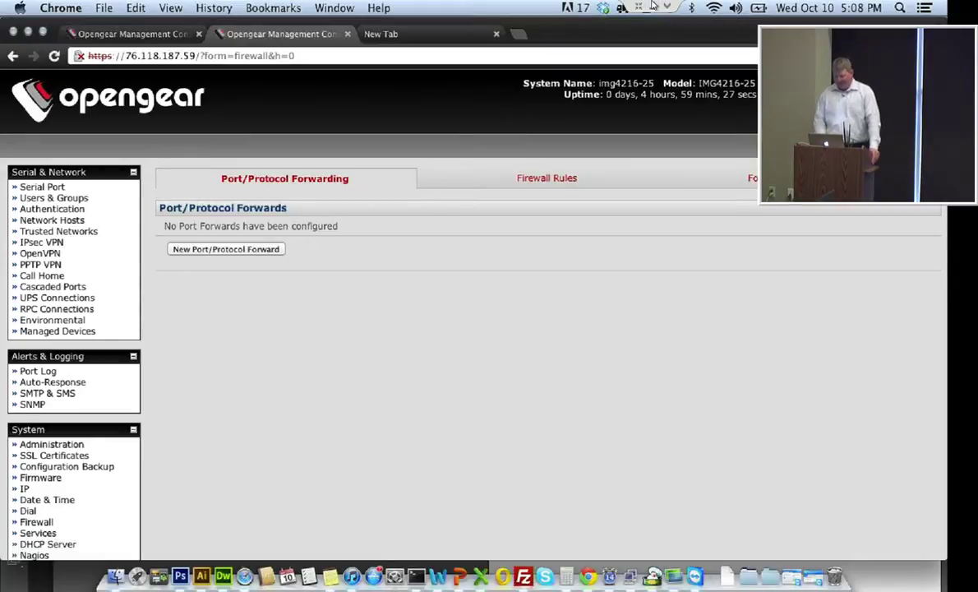
left_click(547, 177)
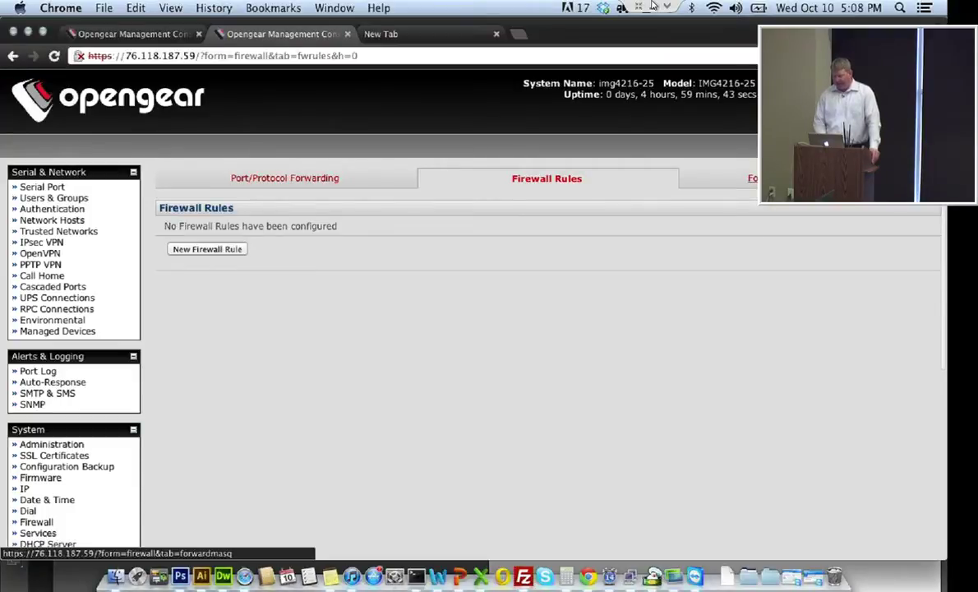
left_click(285, 177)
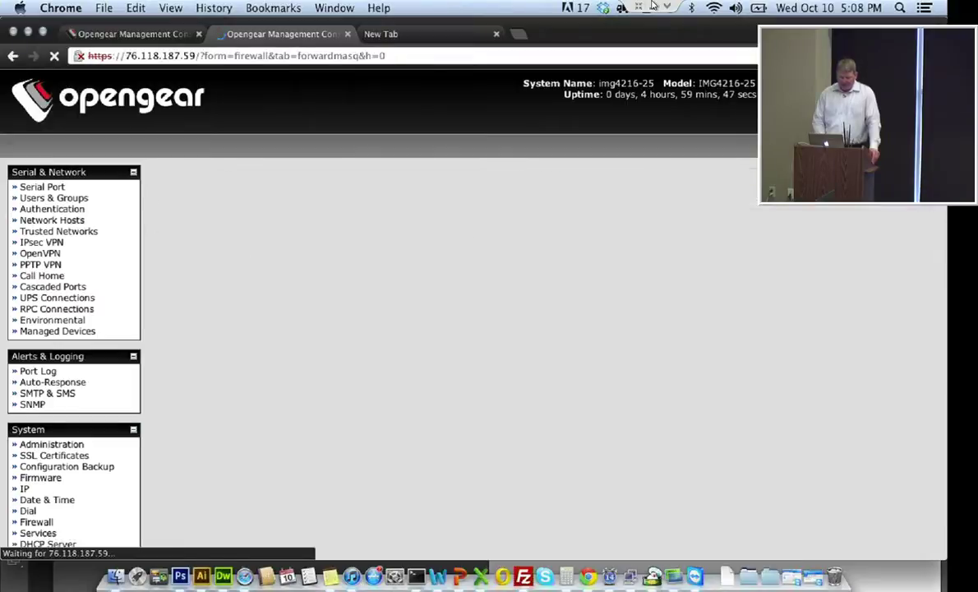
scroll(49, 271, "down", 2)
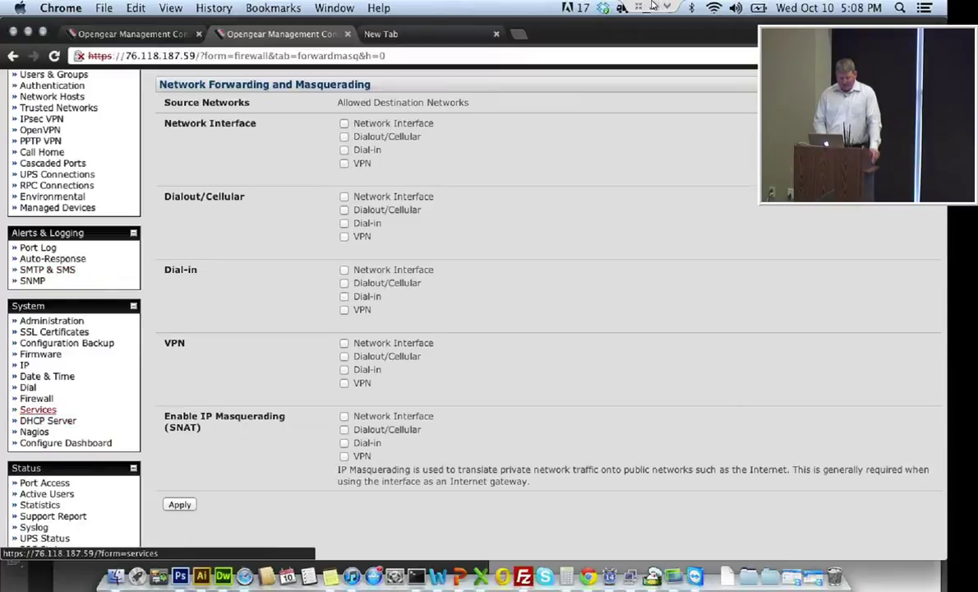
Open System Services and scroll through which services, like HTTPS and SSH, each interface allows
left_click(38, 409)
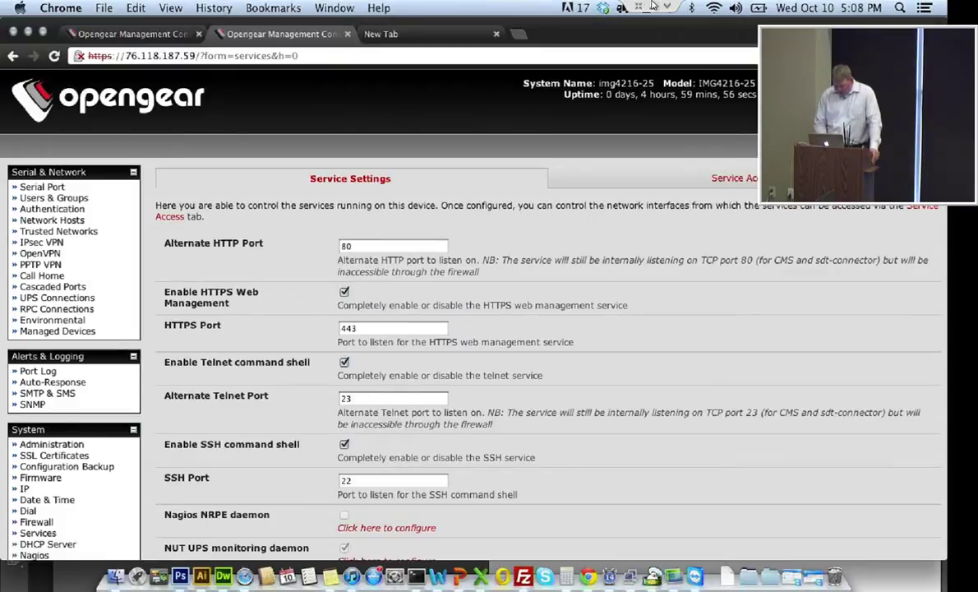
scroll(542, 370, "down", 2)
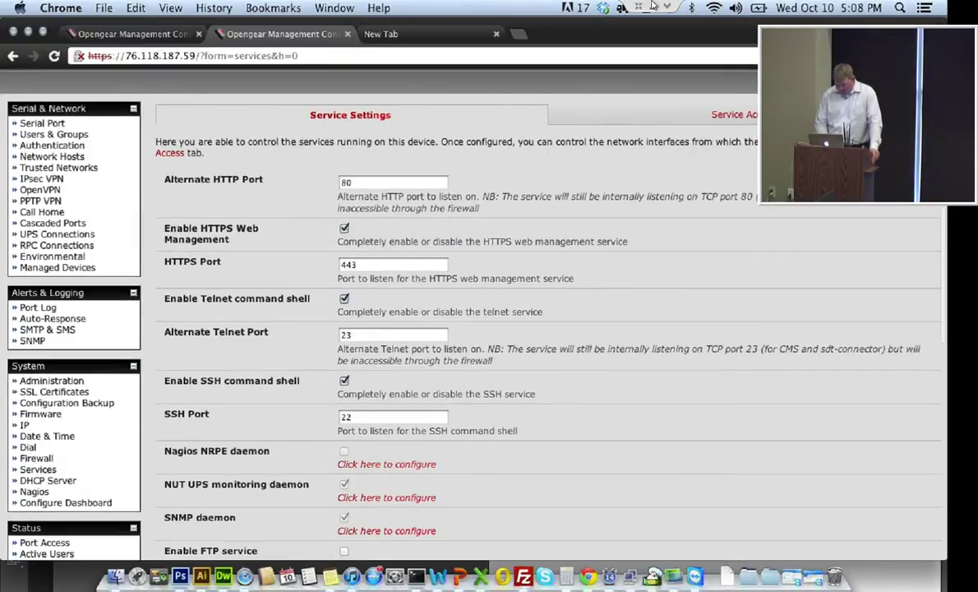
scroll(542, 370, "down", 3)
scroll(23, 255, "down", 2)
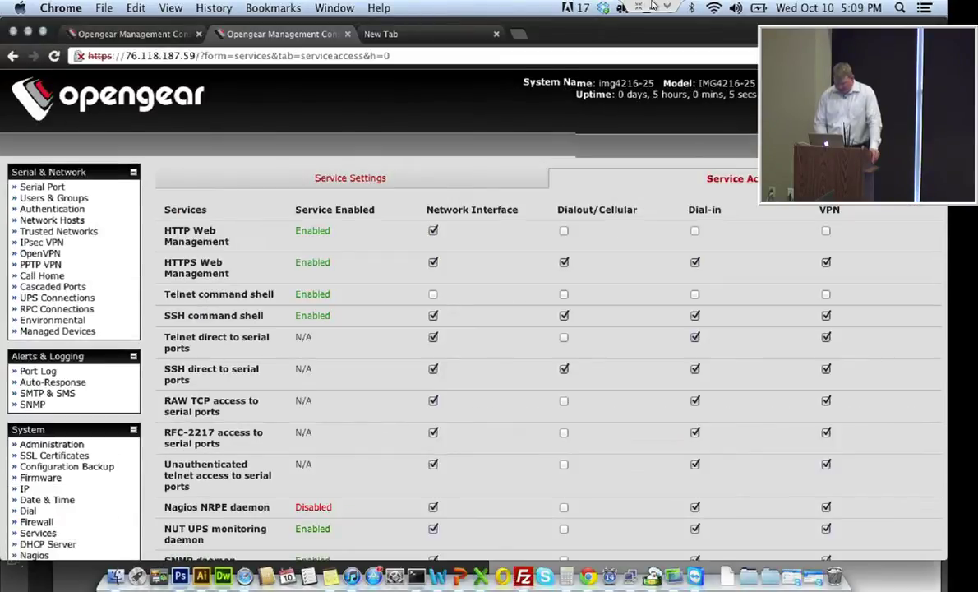
scroll(484, 329, "down", 2)
scroll(485, 328, "down", 2)
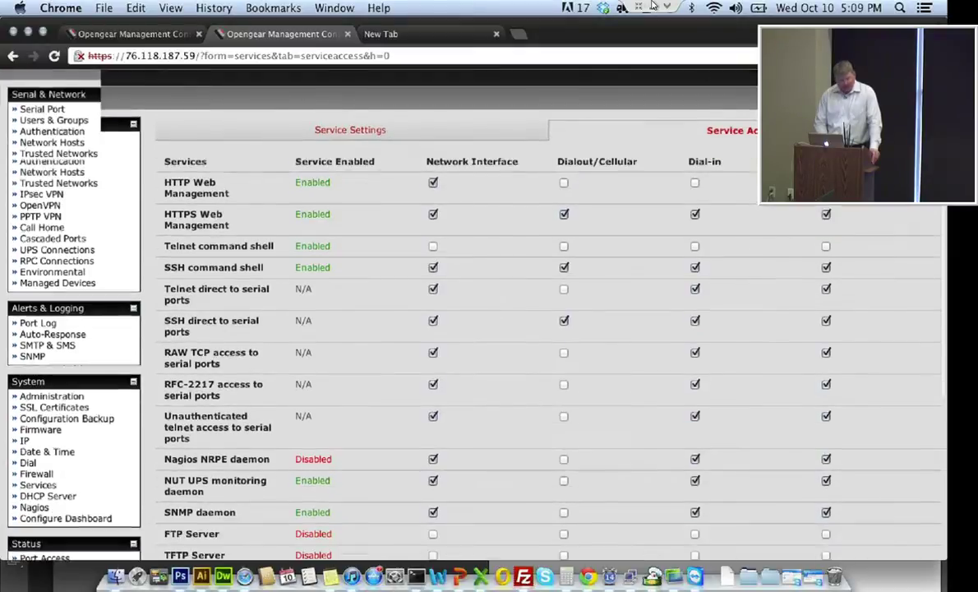
scroll(485, 329, "up", 2)
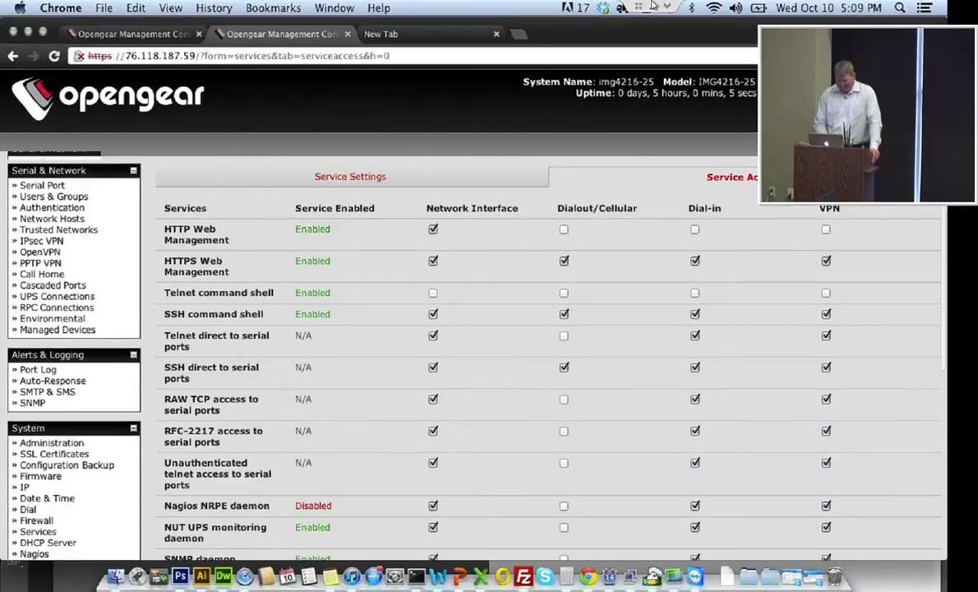
scroll(485, 328, "down", 1)
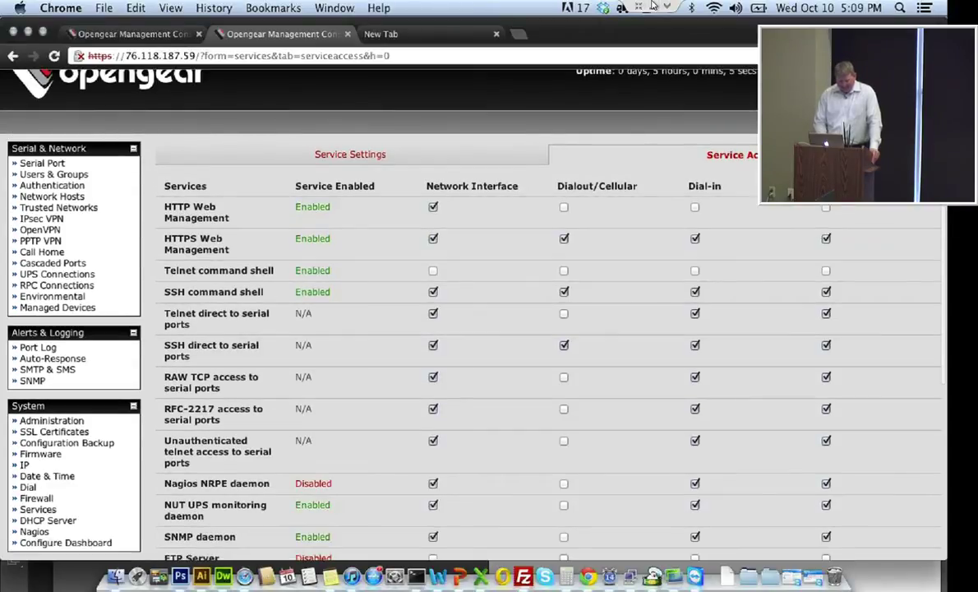
scroll(485, 328, "down", 1)
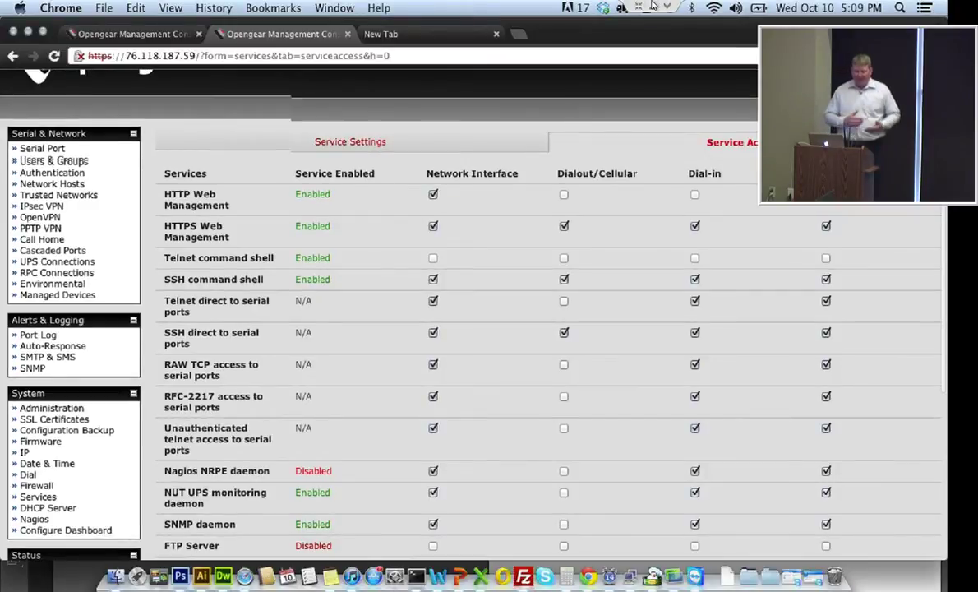
scroll(41, 238, "down", 5)
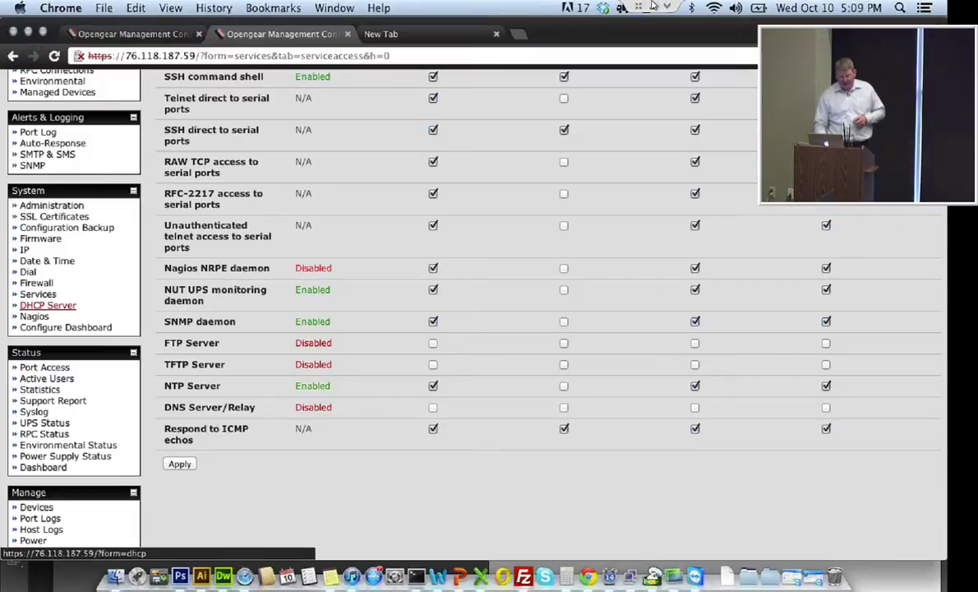
Look over the Configuration Backup XML configuration, then open the Nagios settings
left_click(65, 228)
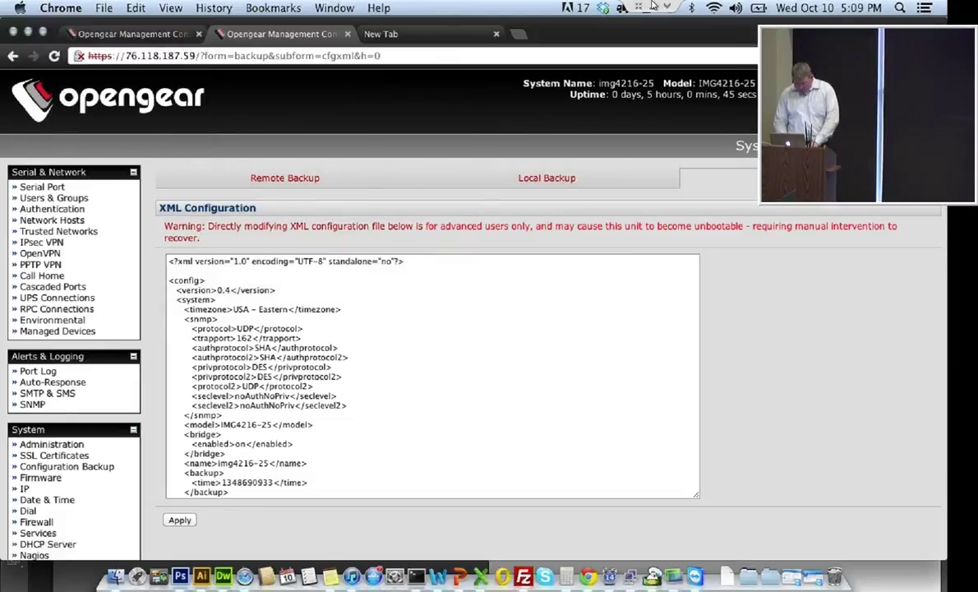
scroll(432, 329, "down", 2)
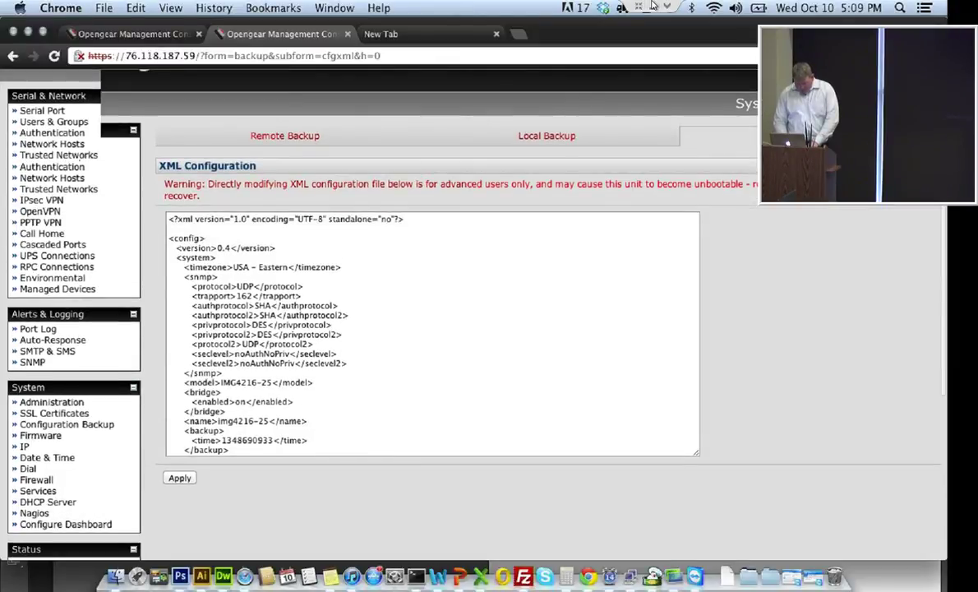
scroll(37, 370, "down", 5)
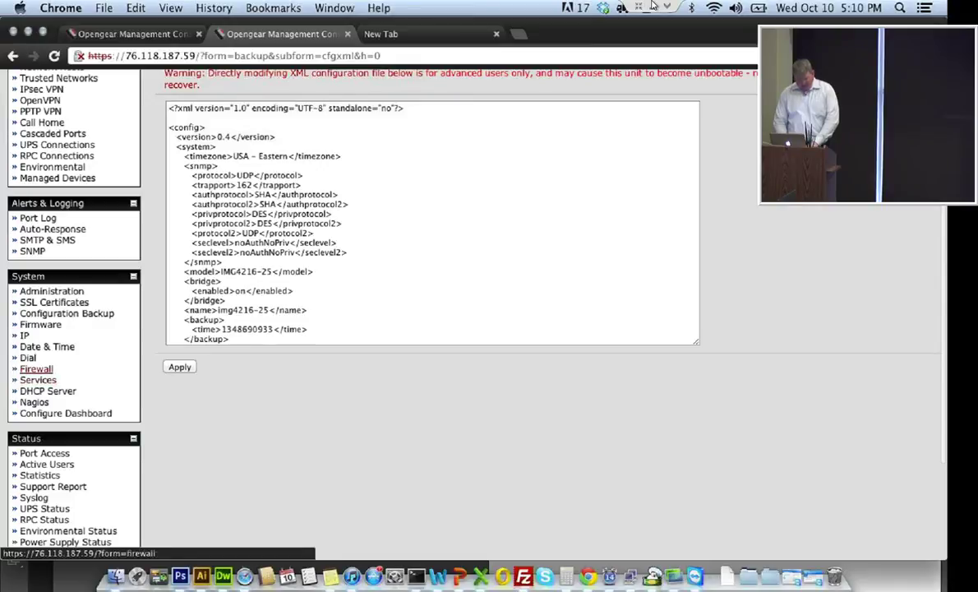
left_click(34, 402)
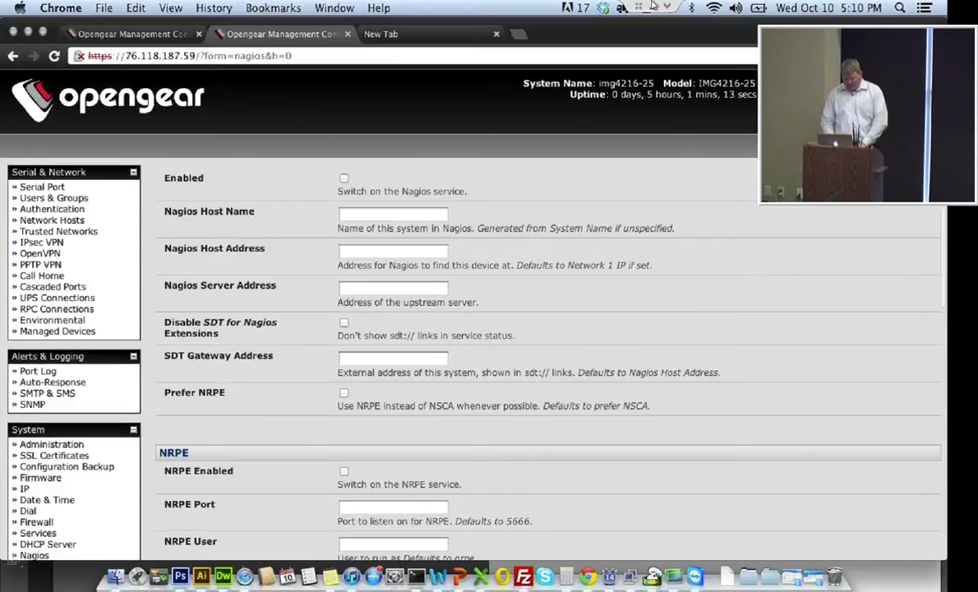
Switch on the Nagios service and step through the remaining Nagios and NRPE fields
key("Down")
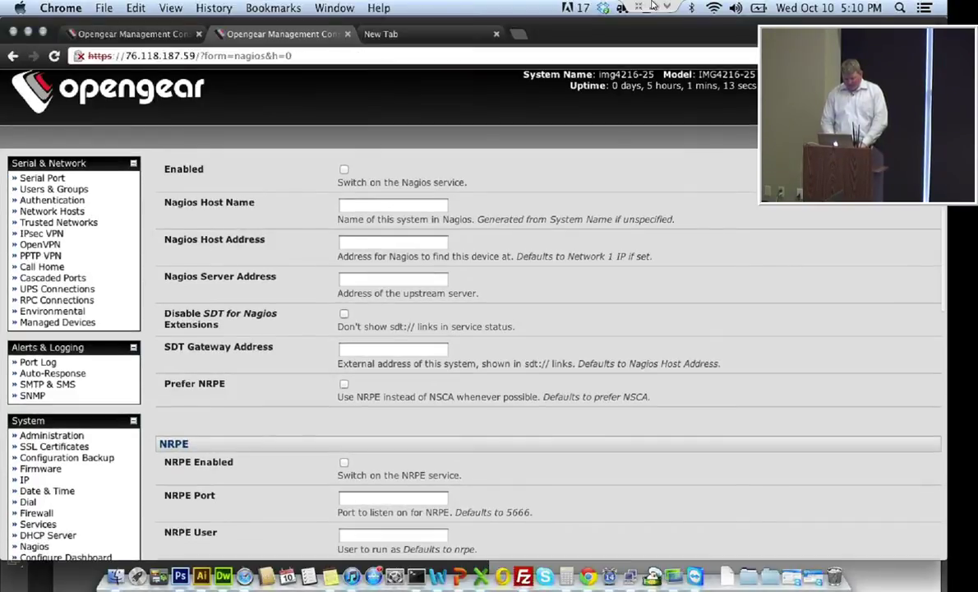
key("space")
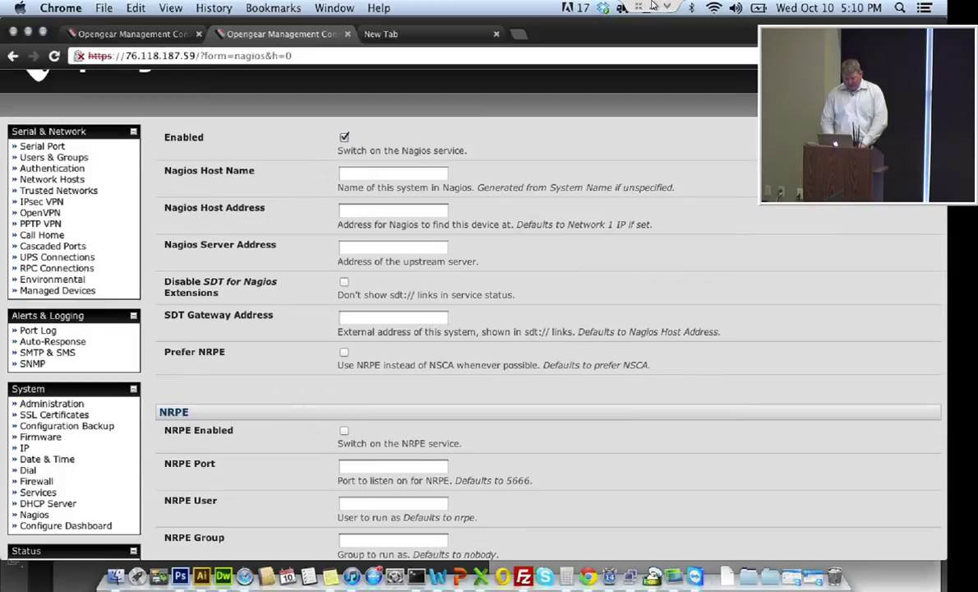
key("Down")
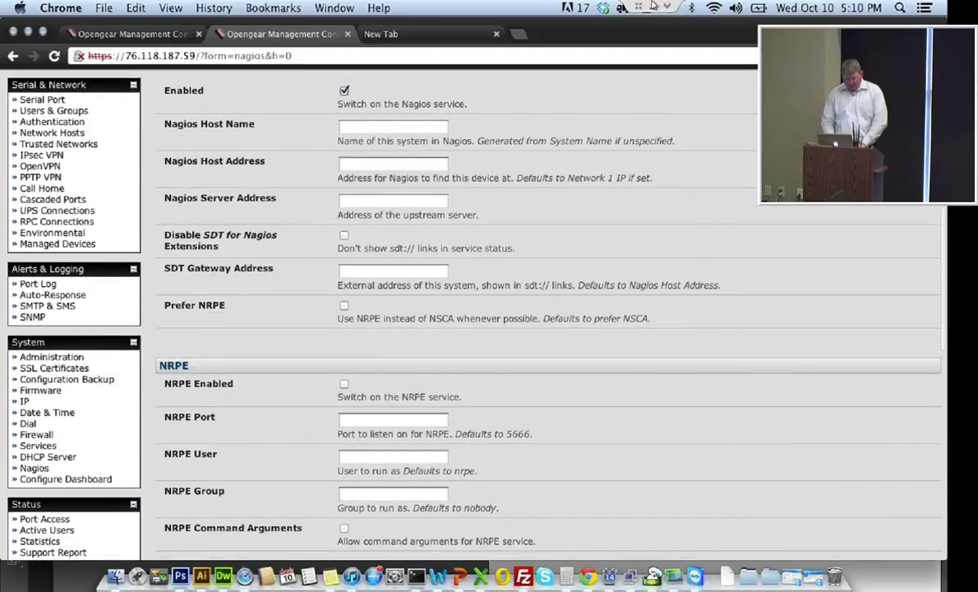
key("Down")
key("Down")
key("Down")
key("Down")
key("Down")
key("Down")
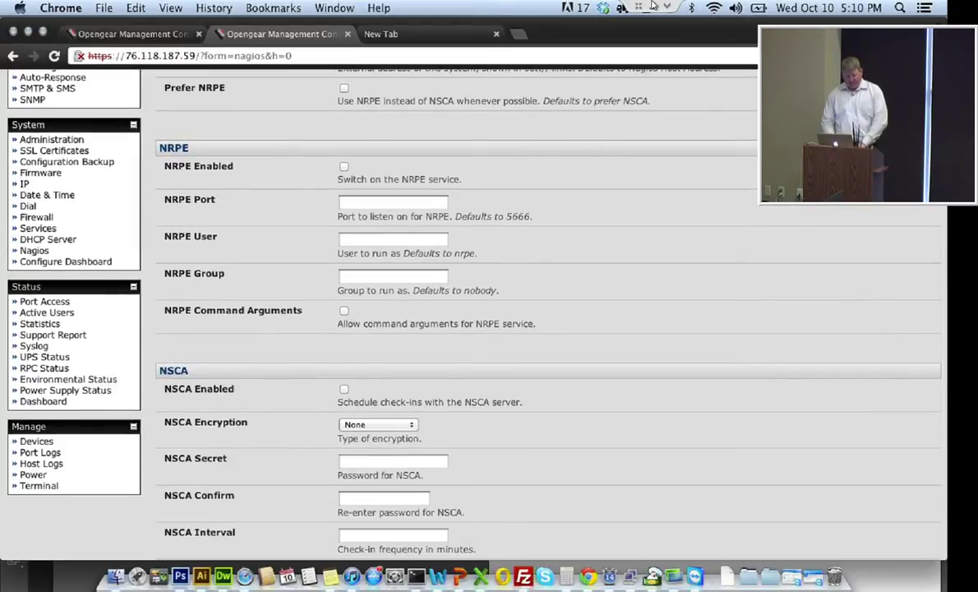
scroll(509, 312, "down", 4)
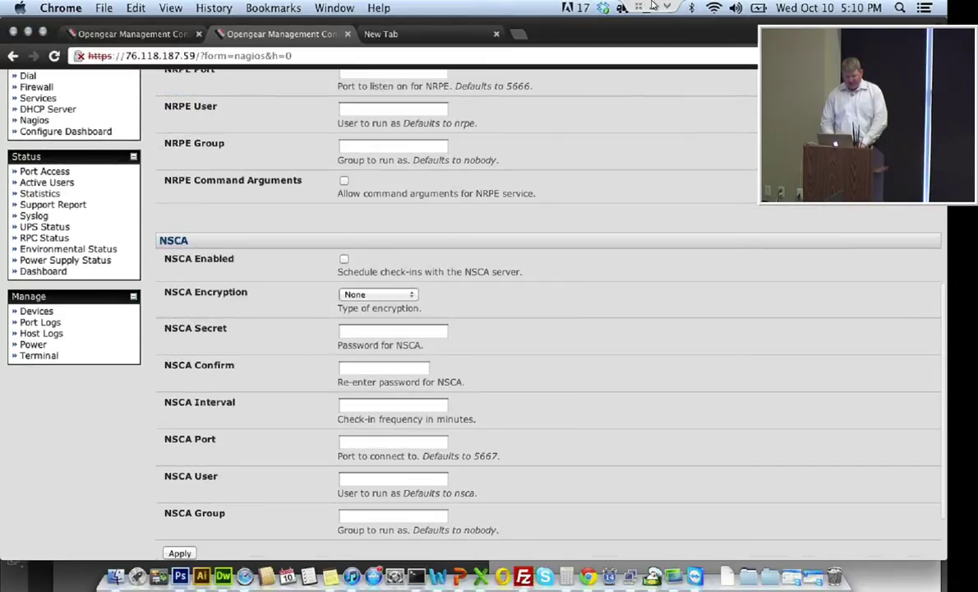
scroll(510, 312, "up", 10)
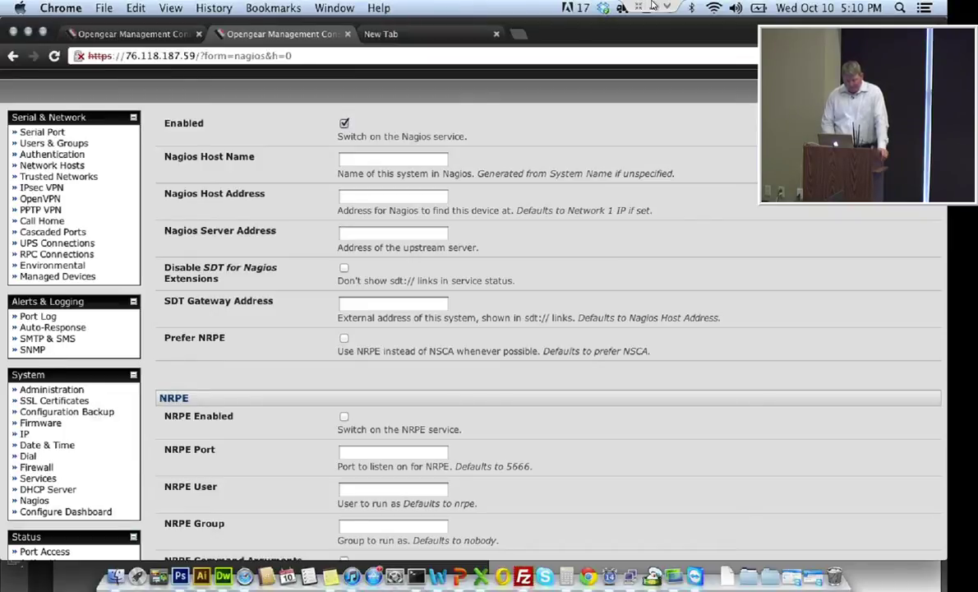
key("Down")
key("Down")
key("Down")
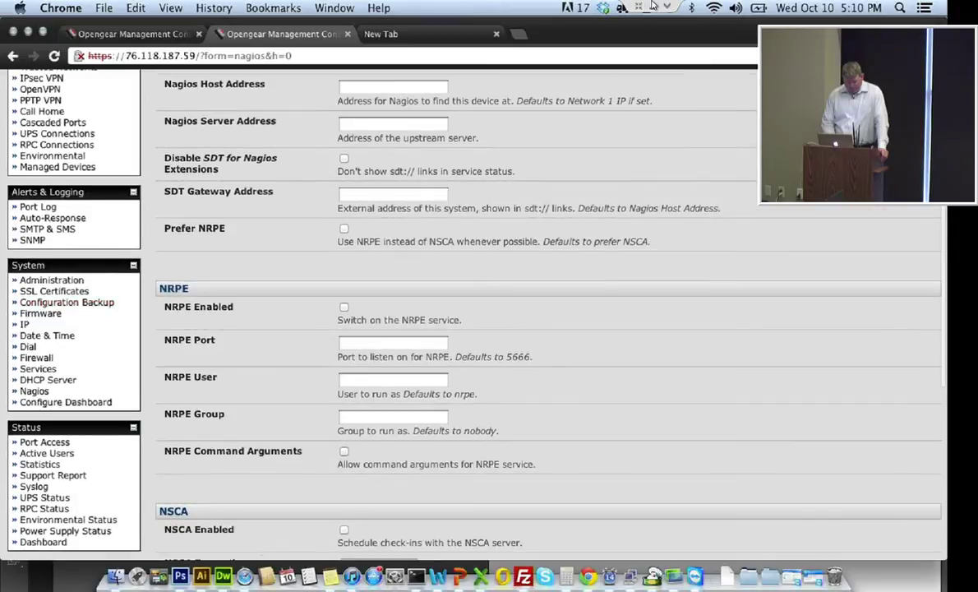
key("Down")
key("Down")
key("Down")
key("Down")
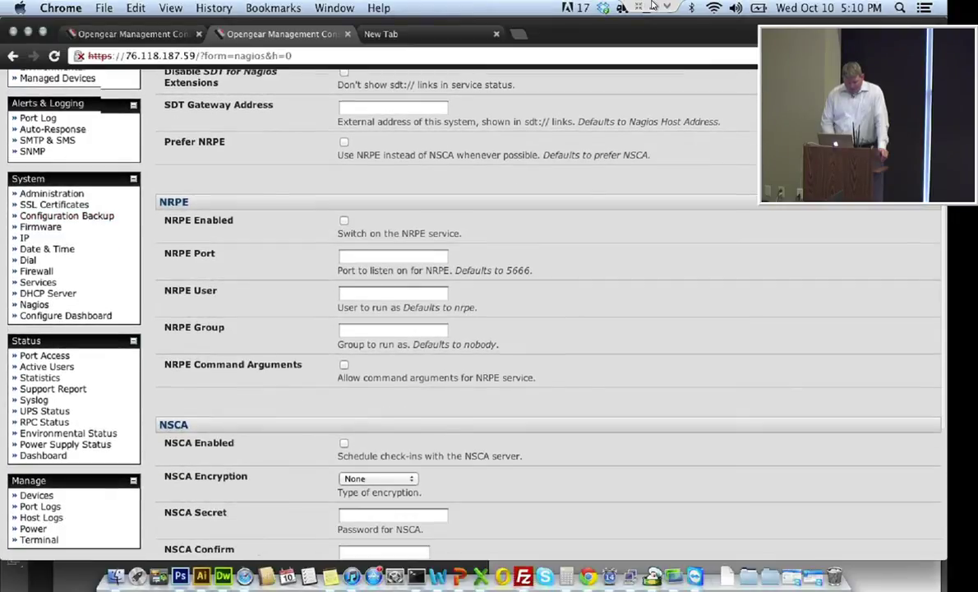
Open UPS Status and the Eaton5115 500va unit's summary, showing ONLINE with 124 V input
key("shift+Tab")
key("shift+Tab")
key("Return")
key("Tab")
key("Return")
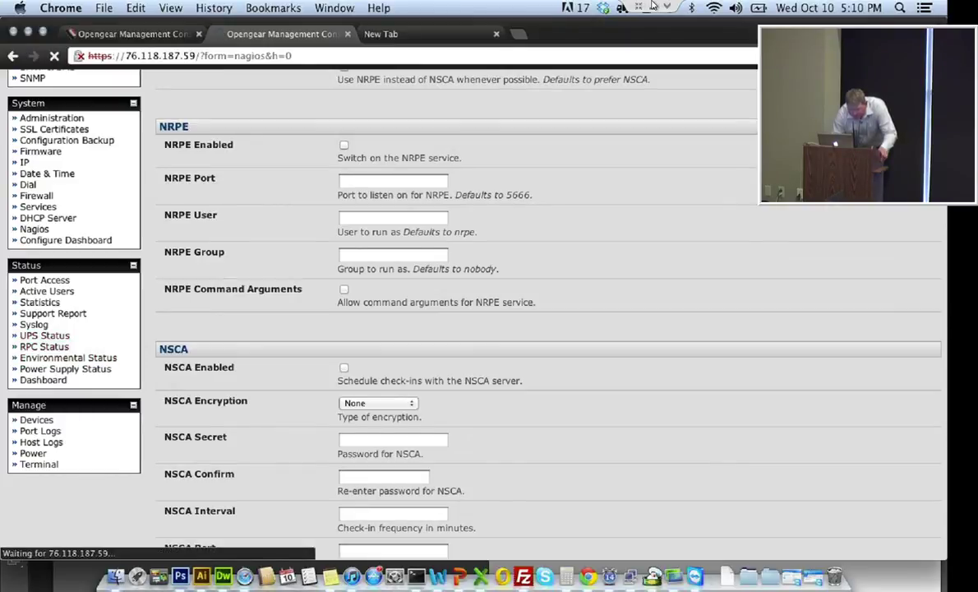
key("shift+Tab")
key("Tab")
key("Return")
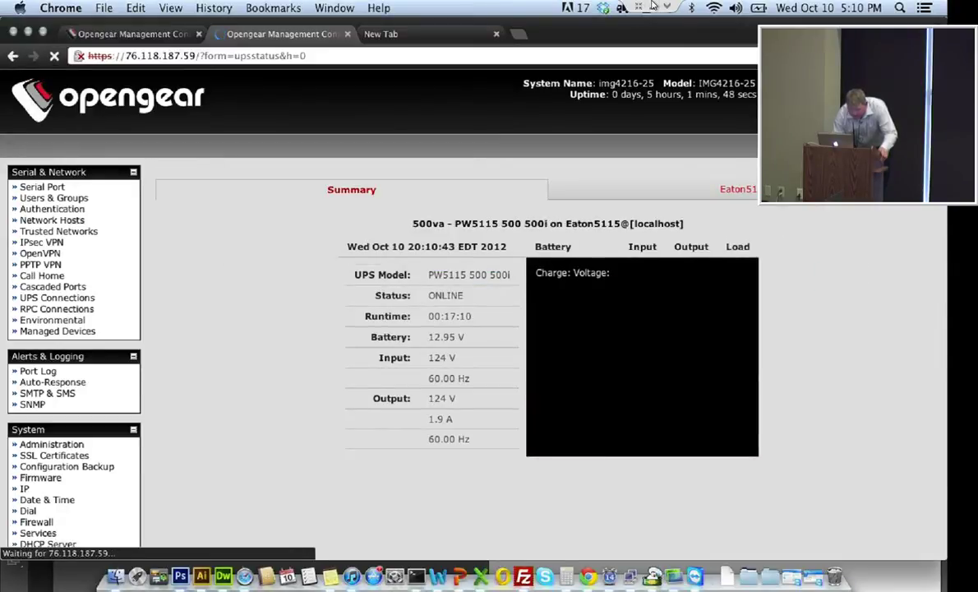
Review the Eaton5115 status graph and its Online log entries, then go to Managed Devices
key("Down")
key("Down")
key("Down")
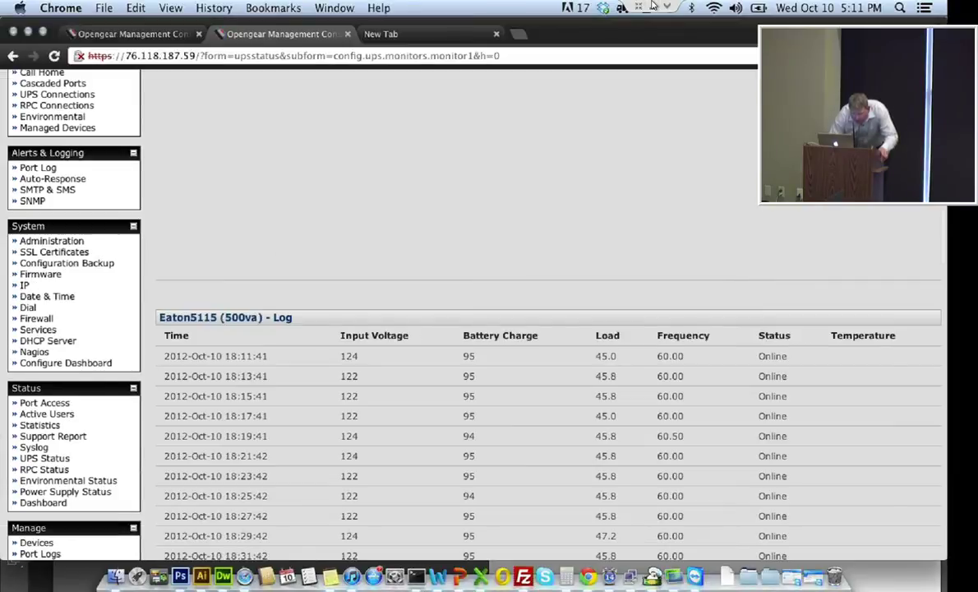
scroll(52, 312, "up", 4)
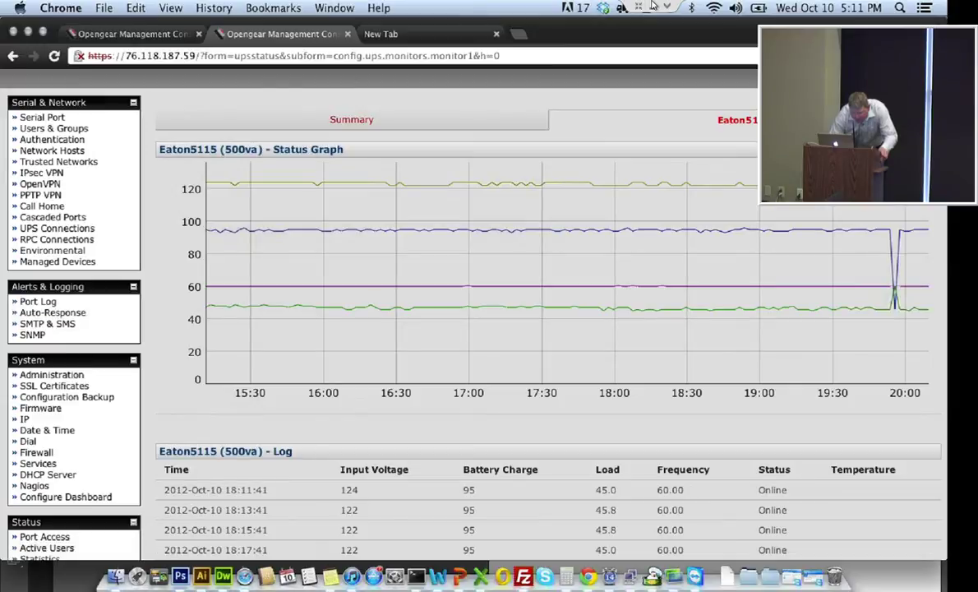
left_click(57, 261)
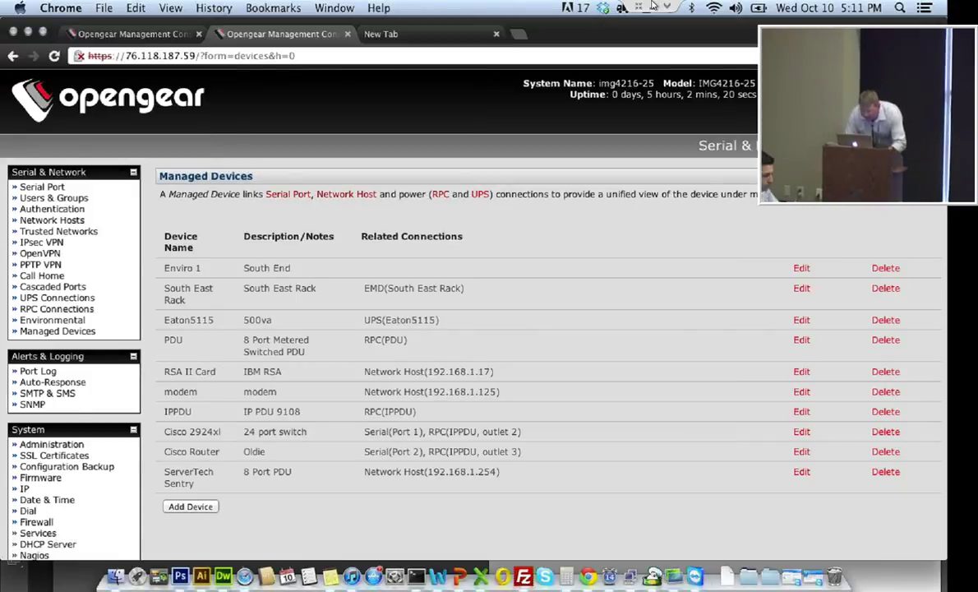
Edit the Cisco Router managed device and scroll through its connections to the Serial Port 1 terminal
left_click(801, 451)
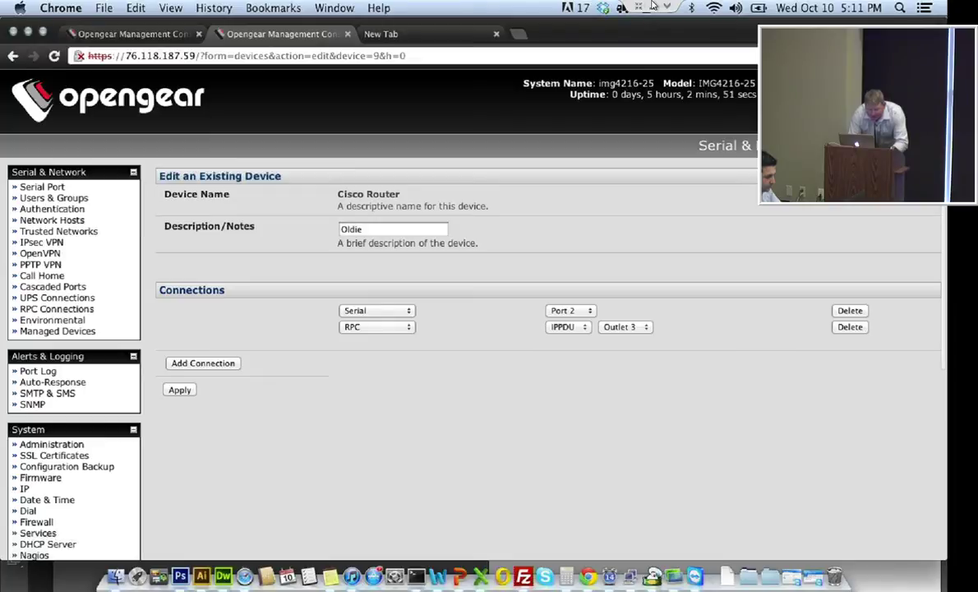
scroll(543, 328, "down", 3)
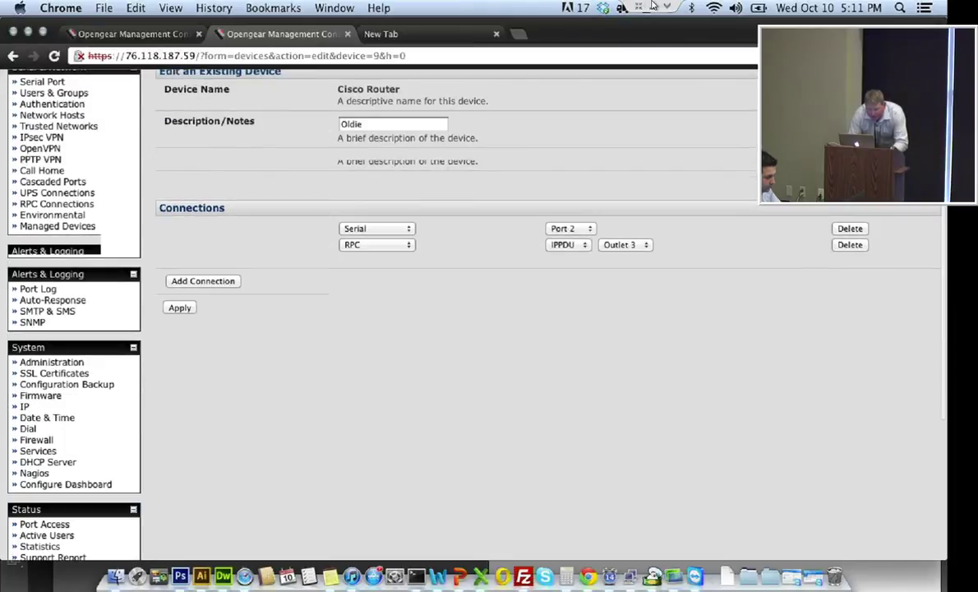
scroll(542, 329, "down", 6)
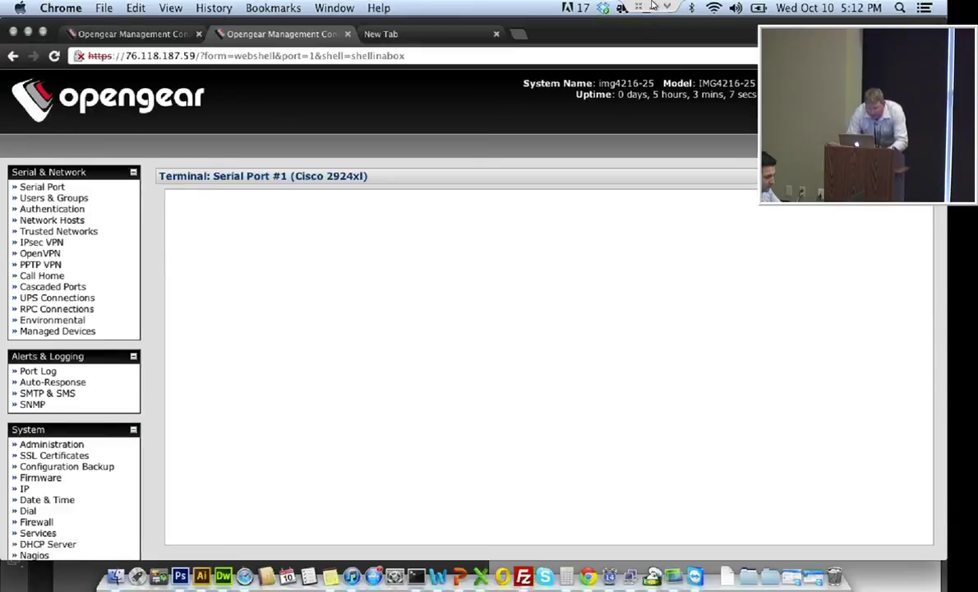
Wake the Switch> prompt on Serial Port #1, then enter ~p to show the Power Commands menu
key("Return")
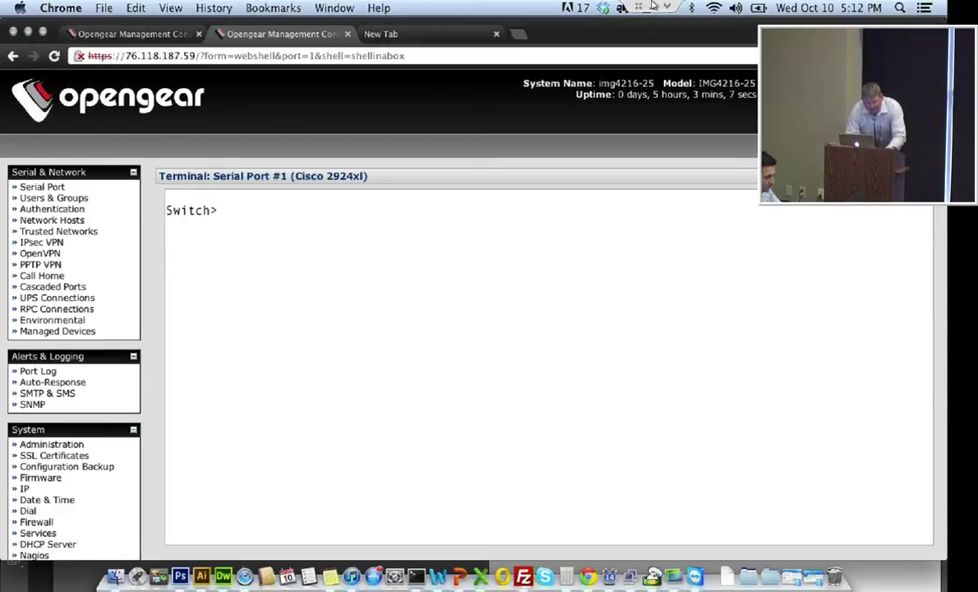
key("asciitilde")
key("p")
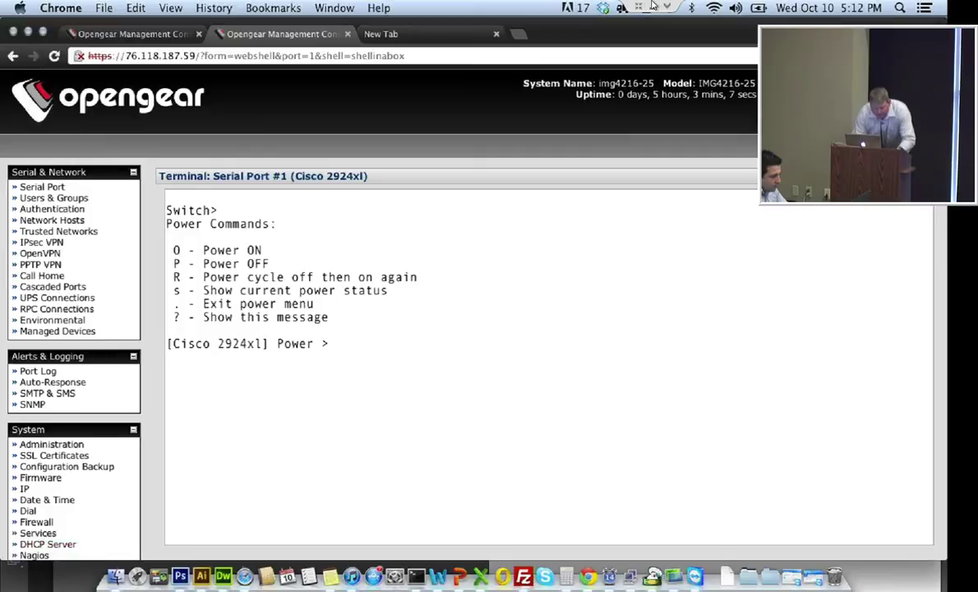
scroll(51, 419, "down", 1)
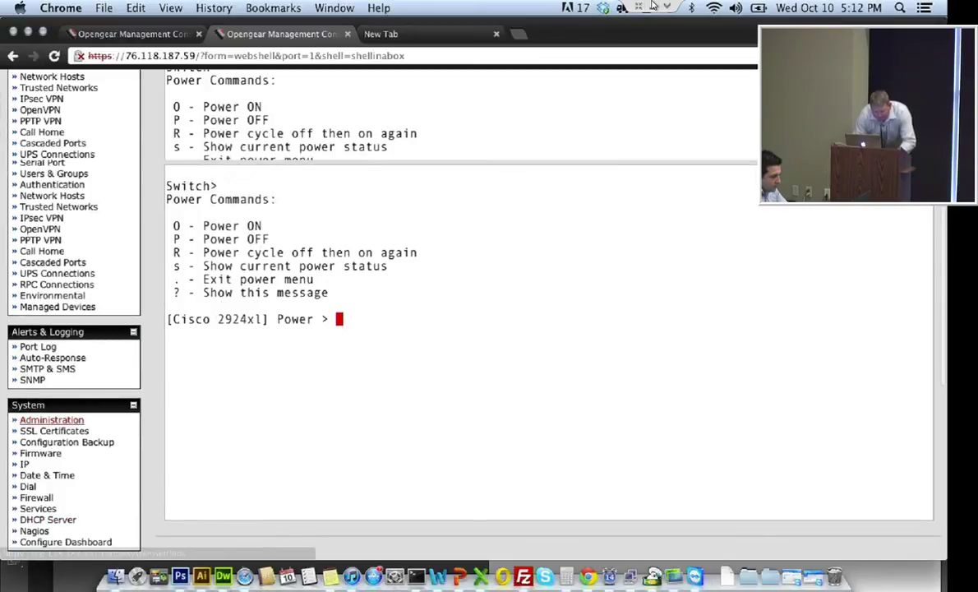
scroll(51, 436, "down", 5)
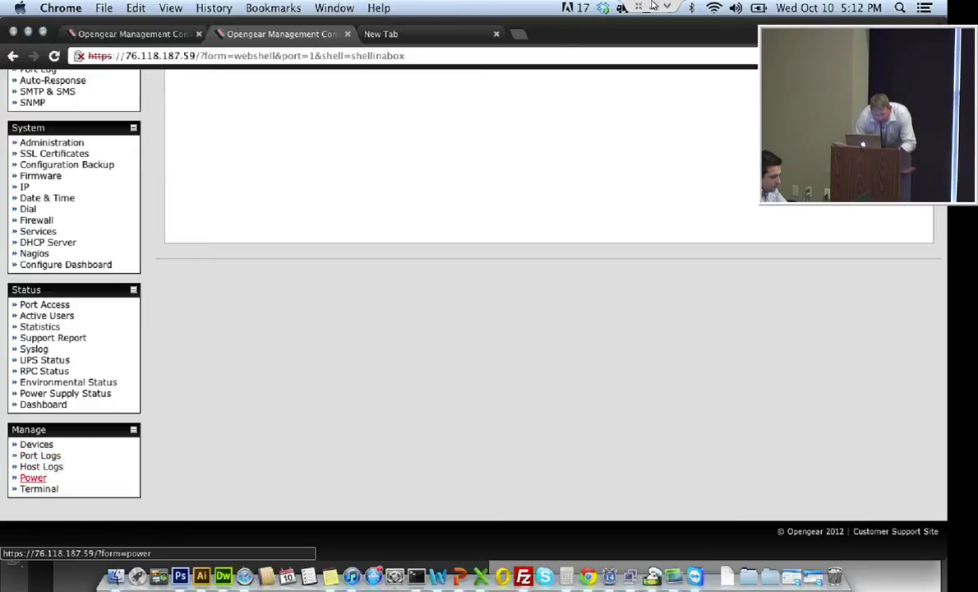
Open Manage > Power and scroll through the outlet controls
left_click(33, 477)
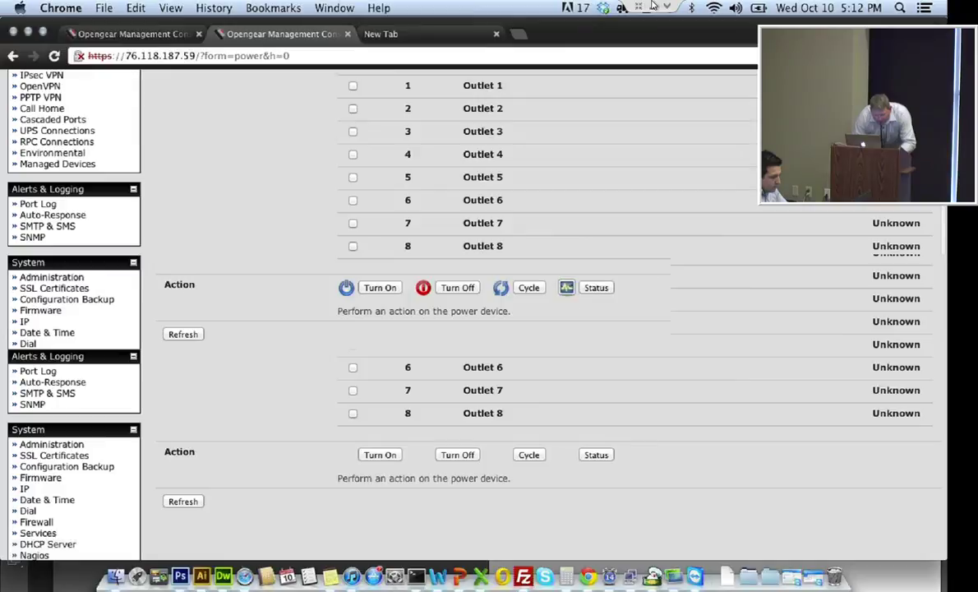
scroll(40, 372, "down", 3)
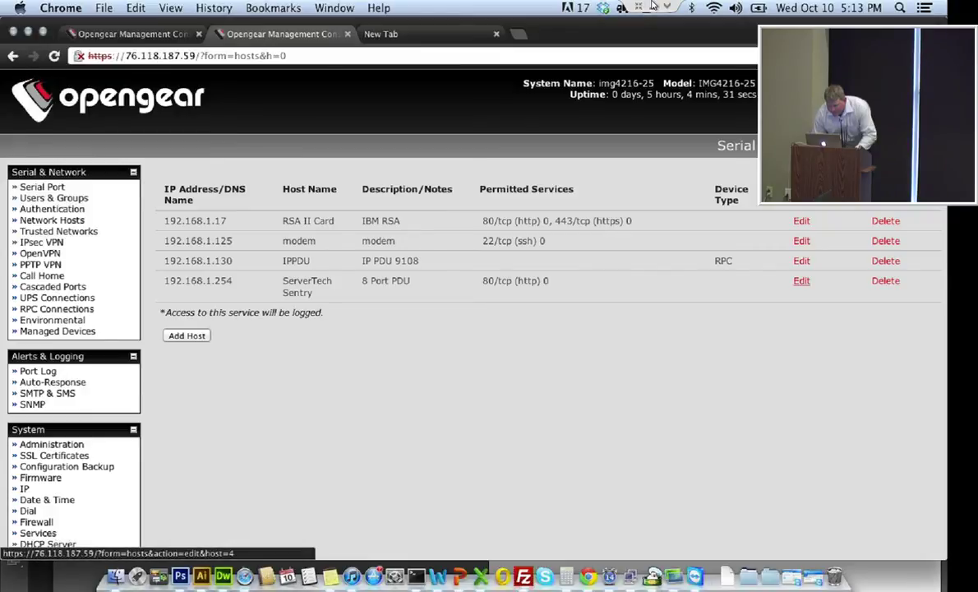
Edit the ServerTech Sentry network host at 192.168.1.254
left_click(801, 280)
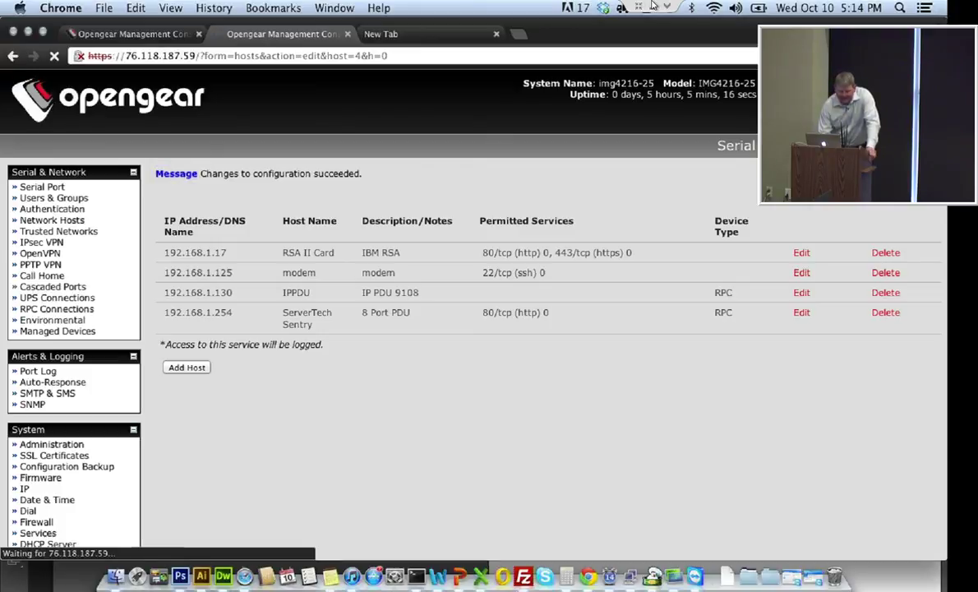
Add ServerTech Sentry as a new RPC with type SNMP Controlled Servertech
left_click(185, 249)
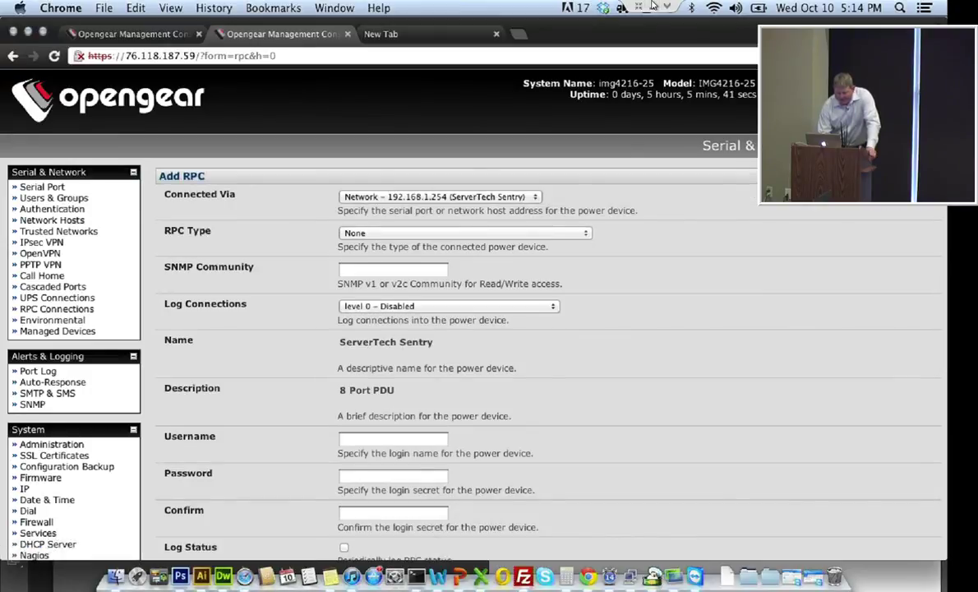
key("space")
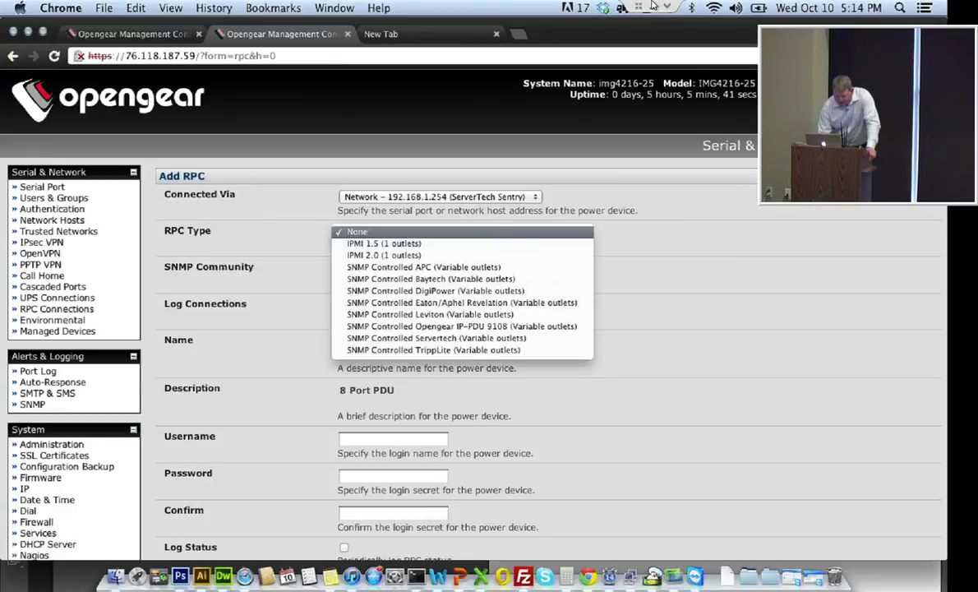
key("Down")
key("Down")
key("Down")
key("Down")
key("Down")
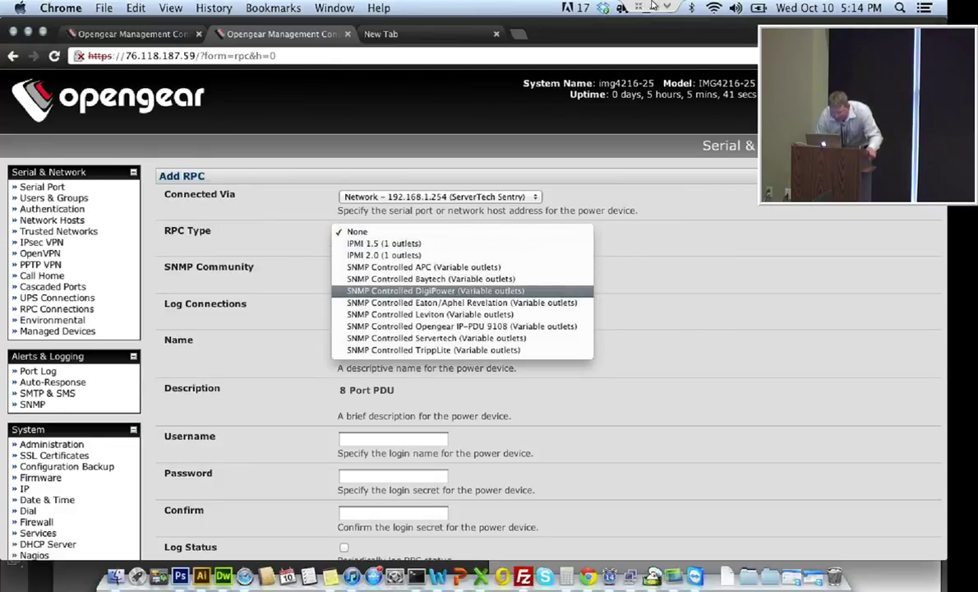
key("Down")
key("Down")
key("Down")
key("Down")
key("Return")
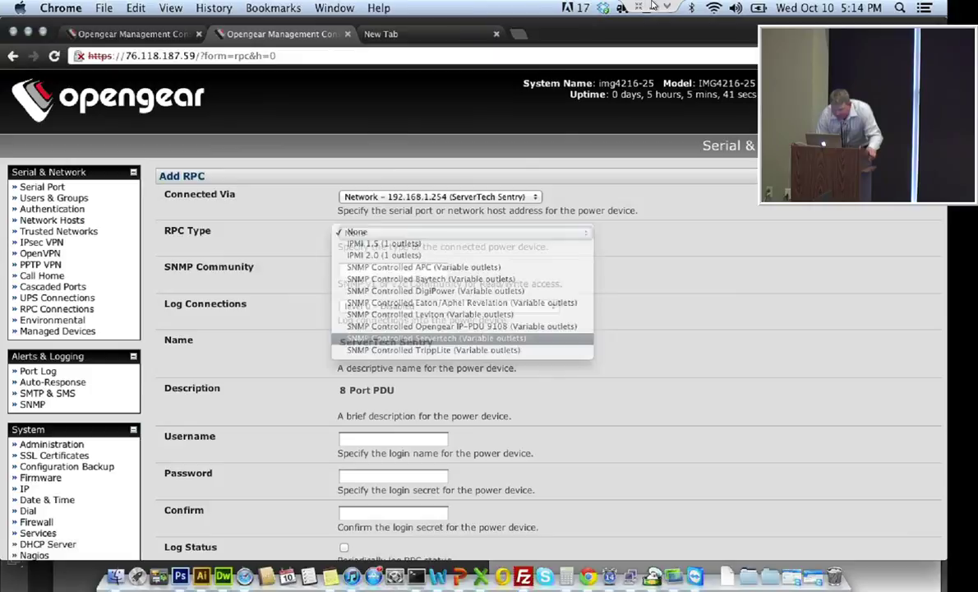
key("Tab")
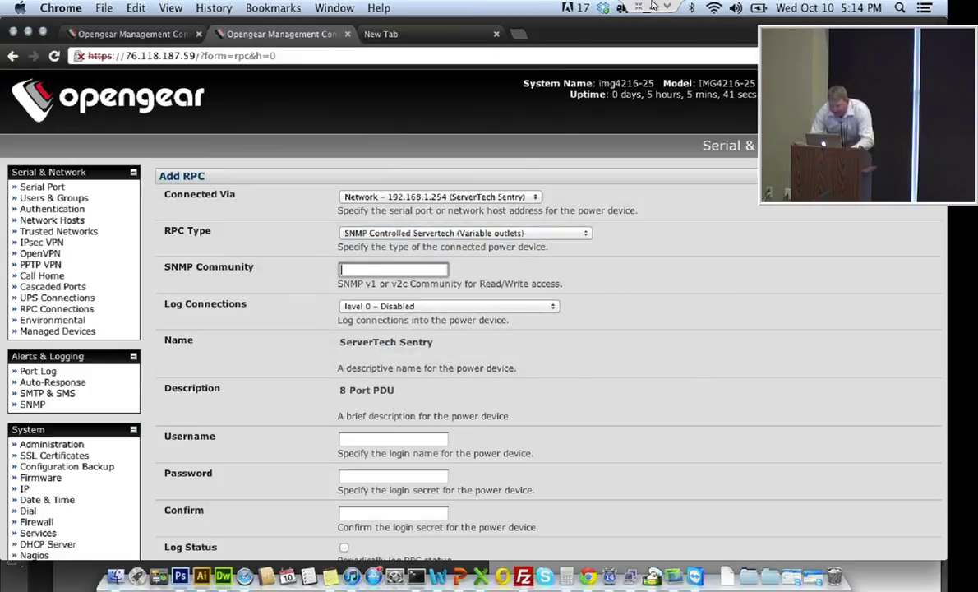
type("public")
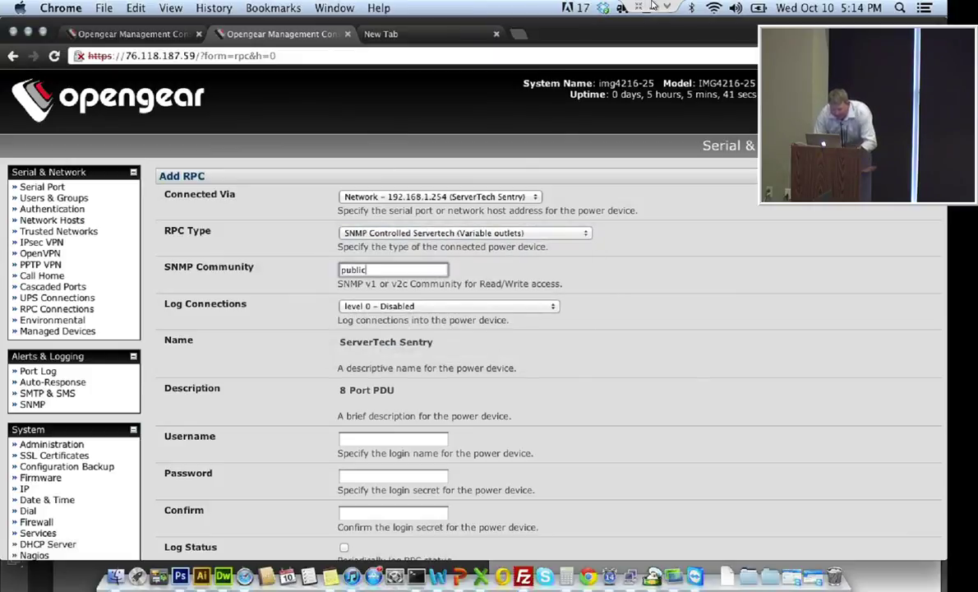
scroll(652, 5, "down", 3)
key("Tab")
key("Tab")
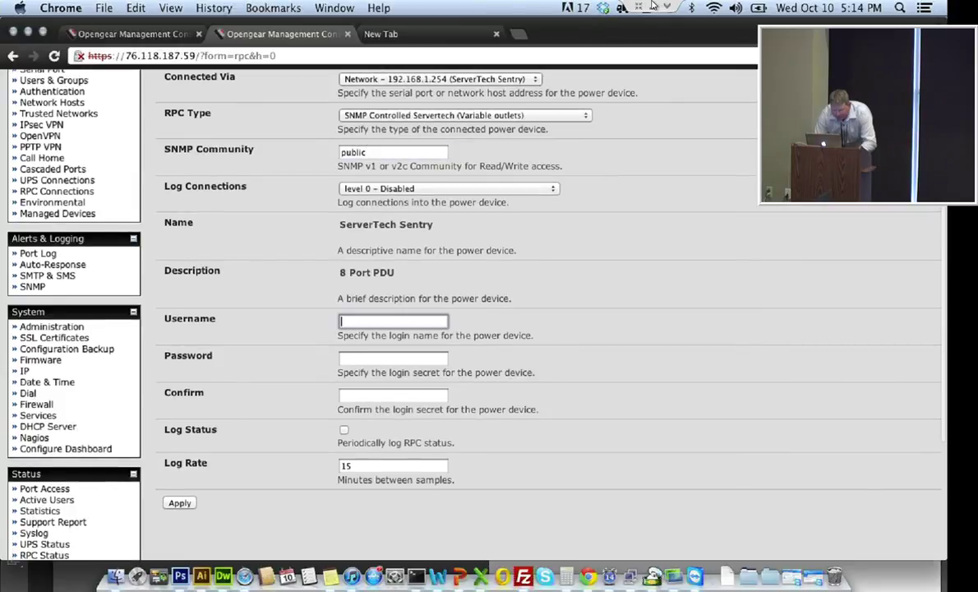
type("admn")
key("Tab")
type("ad")
key("Tab")
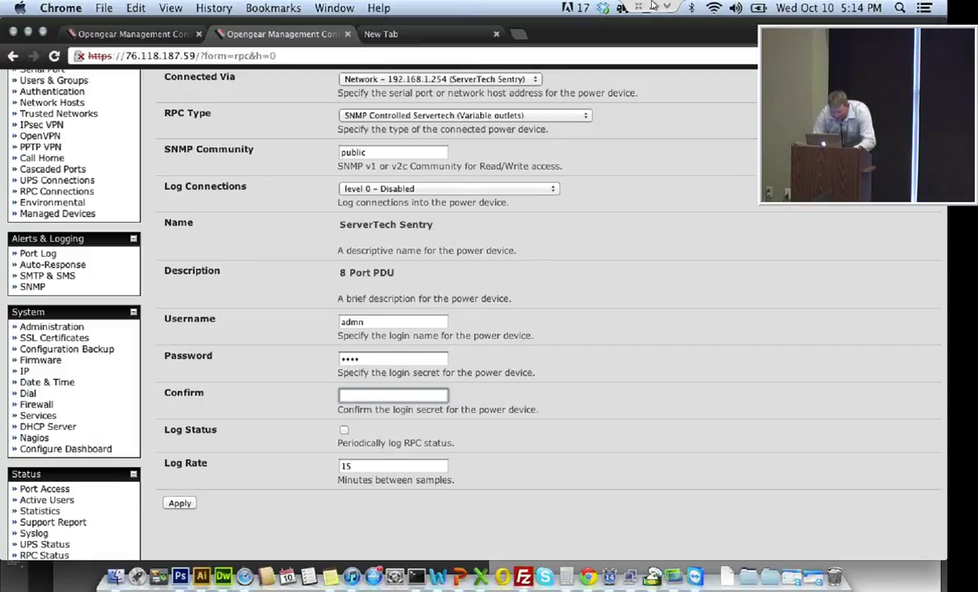
type("adm")
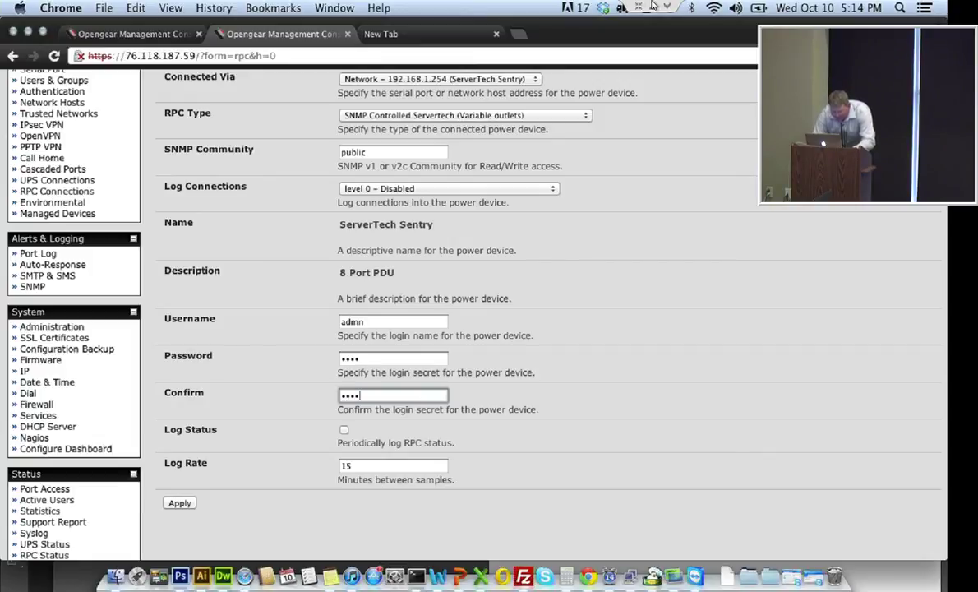
key("Tab")
key("space")
key("Return")
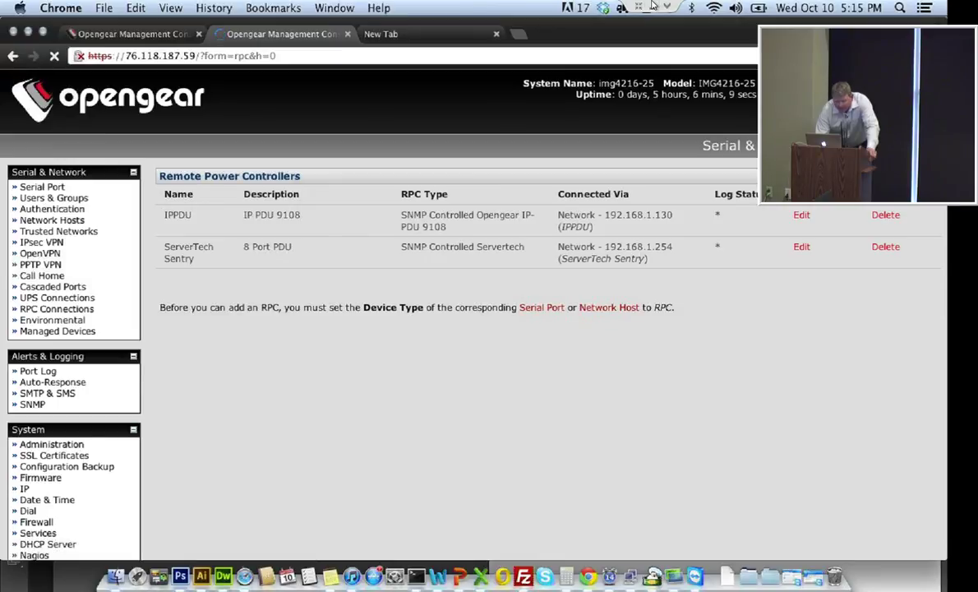
left_click(57, 330)
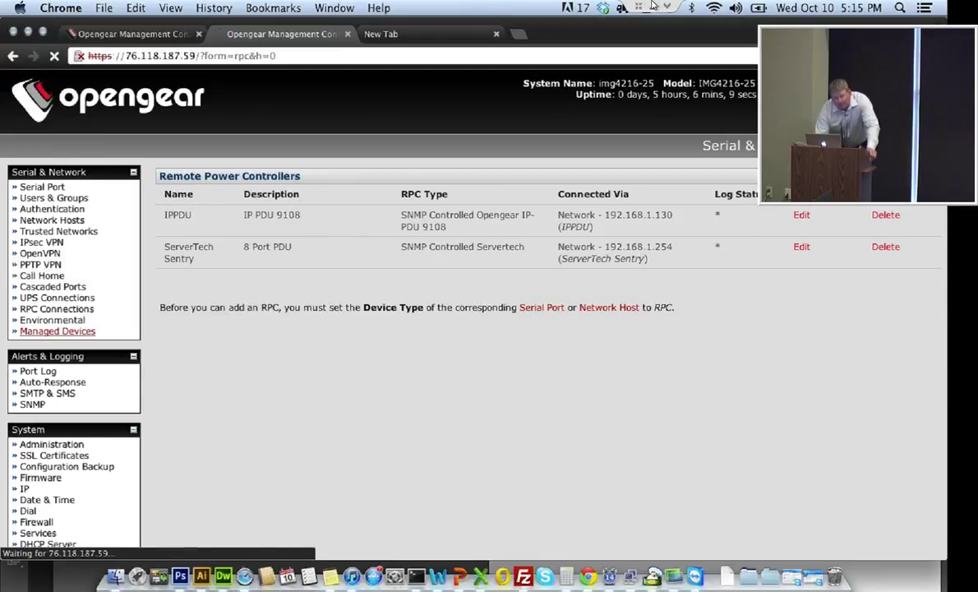